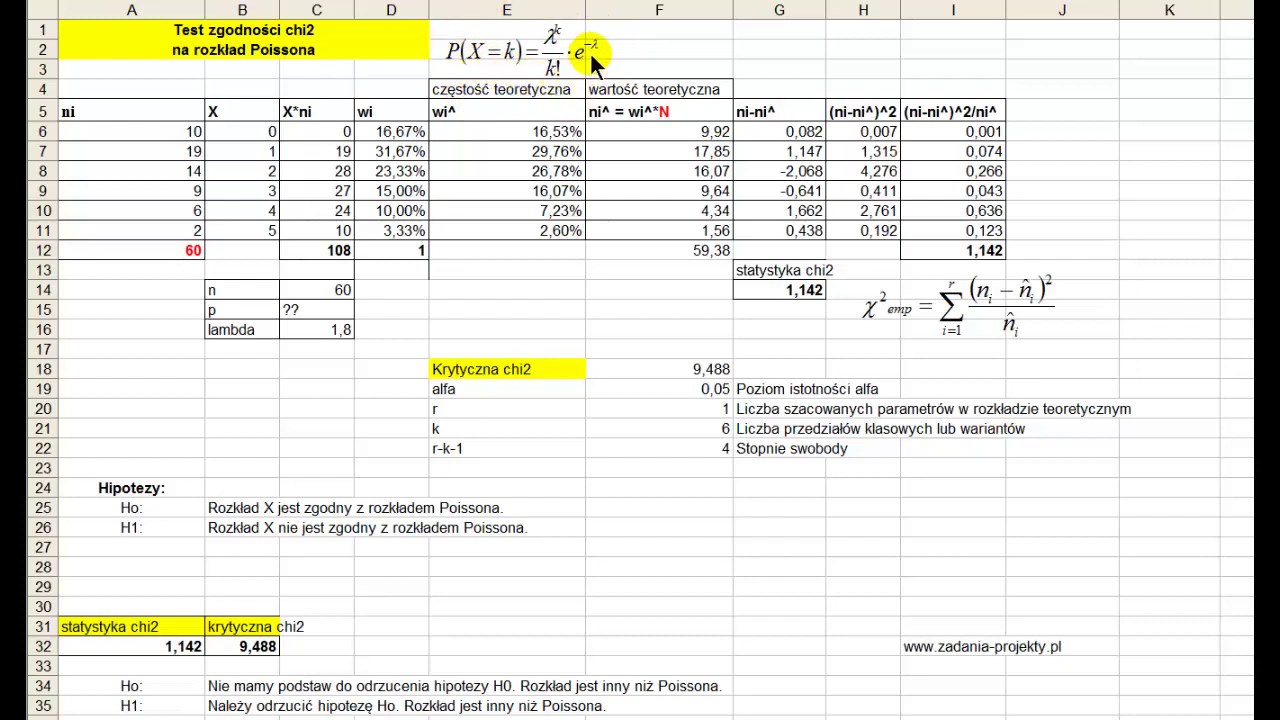
# Highlight the X values 0 to 5 and the observed counts ni in A6:A11
pyautogui.click(456, 228)
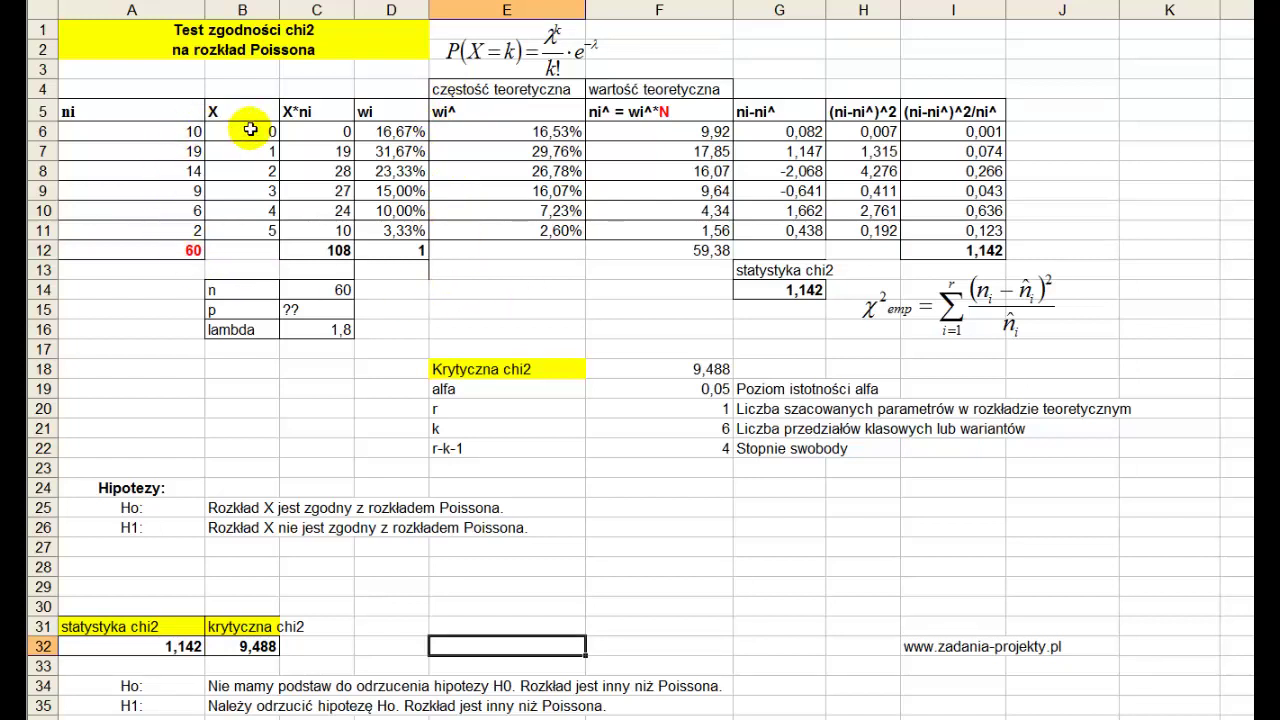
pyautogui.moveTo(250, 129); pyautogui.dragTo(252, 230)
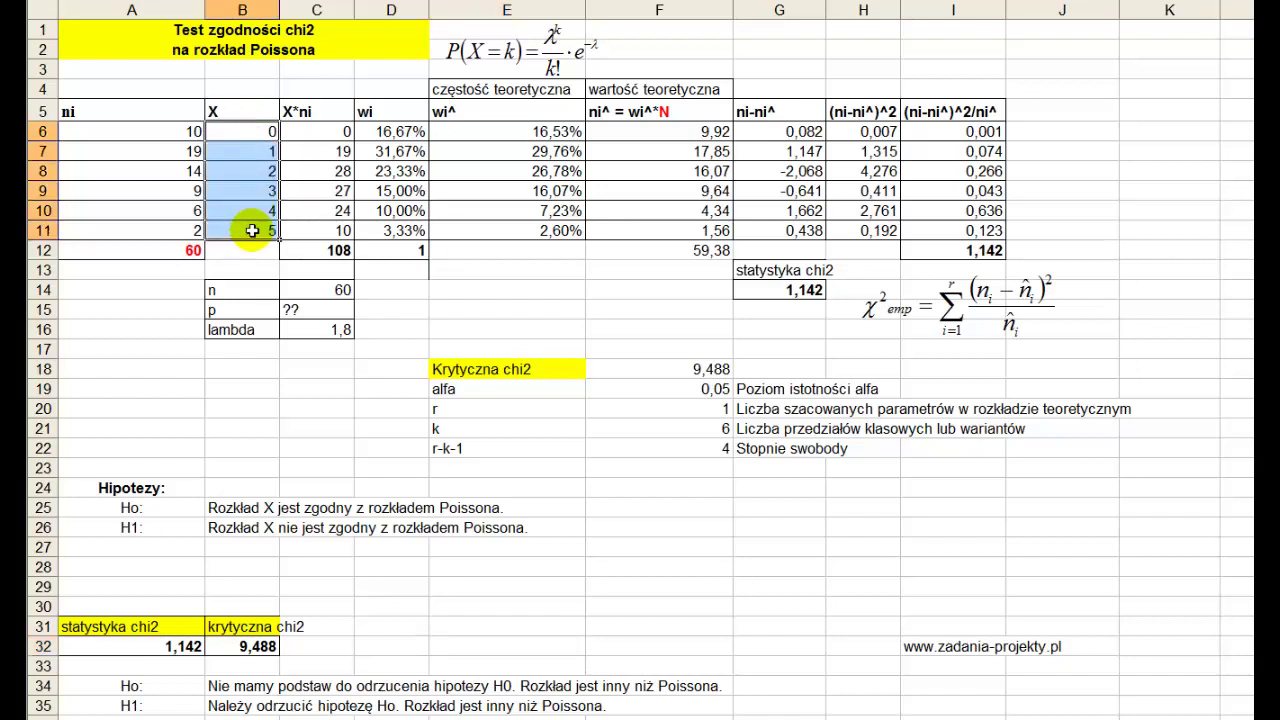
pyautogui.moveTo(110, 130); pyautogui.dragTo(113, 226)
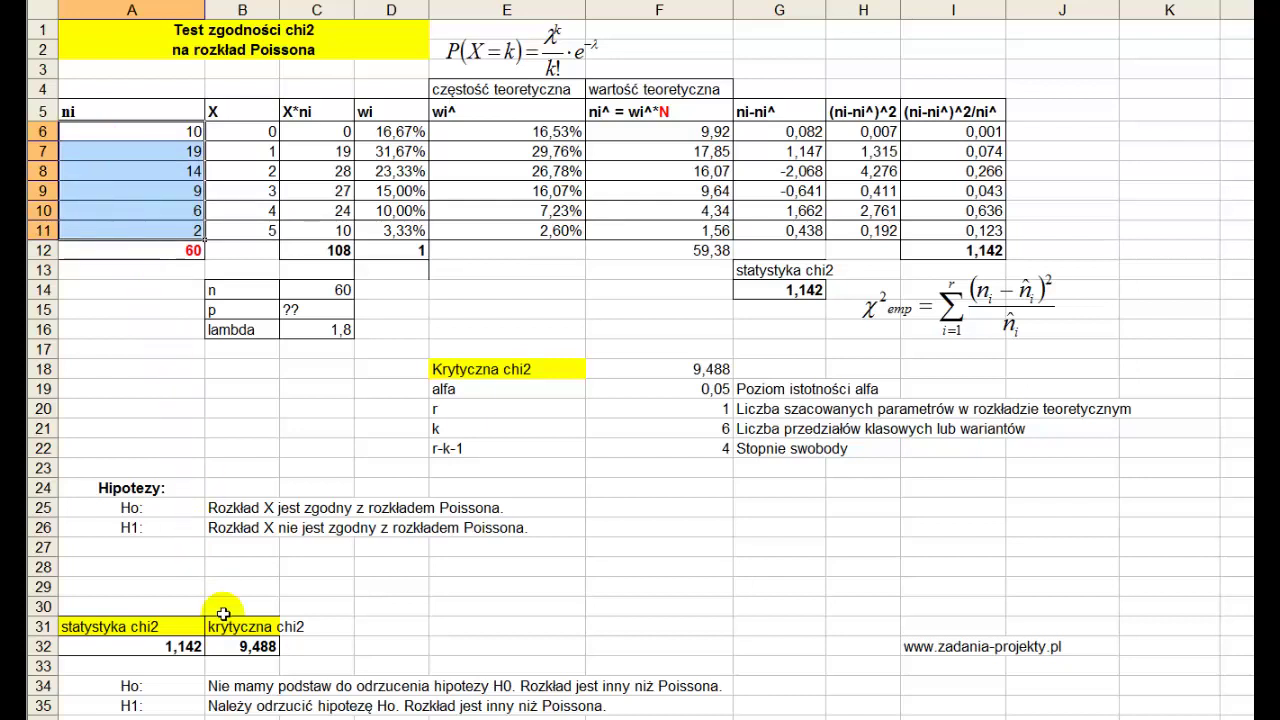
# Point out the null hypothesis Ho, the alternative H1, and the ni and X data table
pyautogui.click(151, 508)
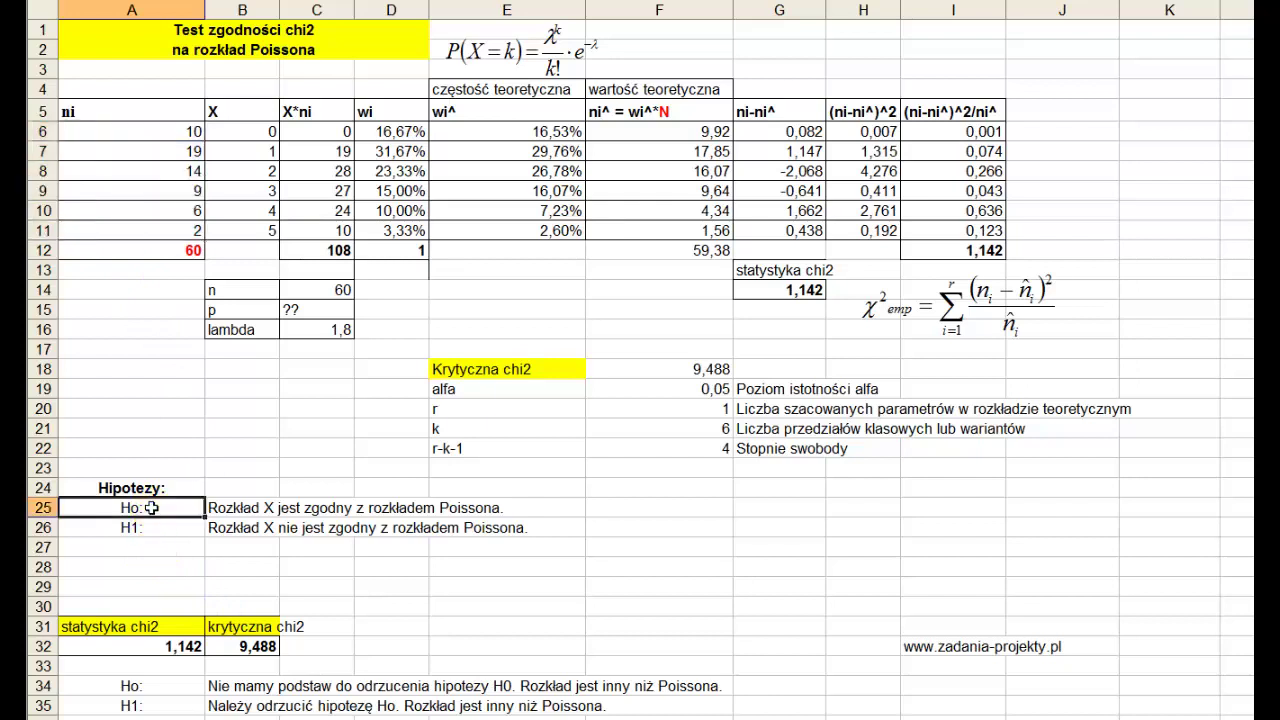
pyautogui.click(244, 508)
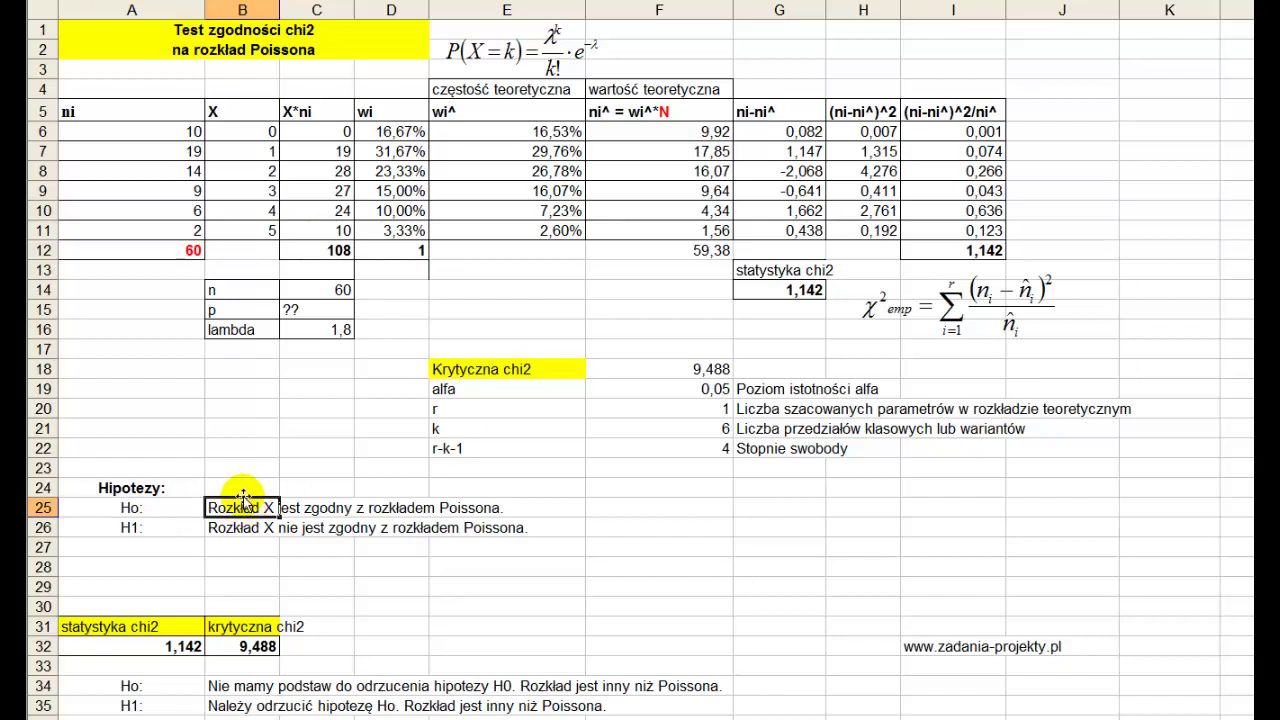
pyautogui.click(108, 532)
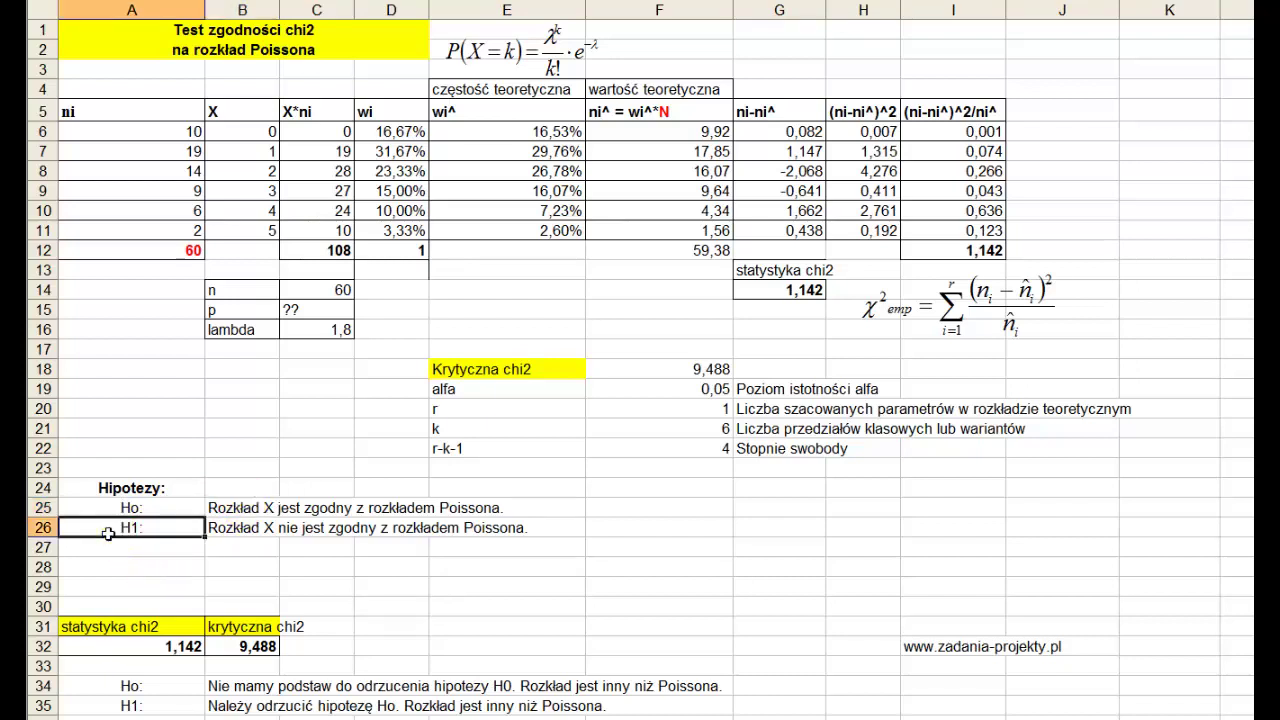
pyautogui.click(230, 530)
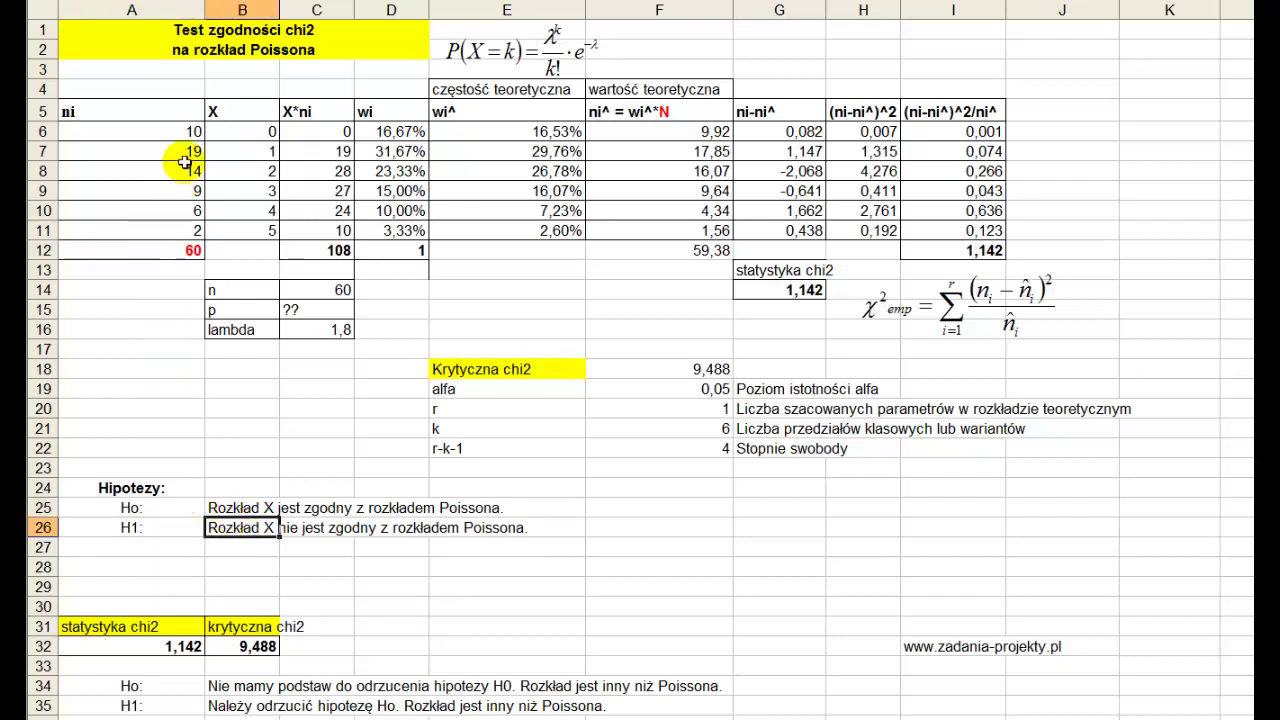
pyautogui.moveTo(185, 113); pyautogui.dragTo(228, 228)
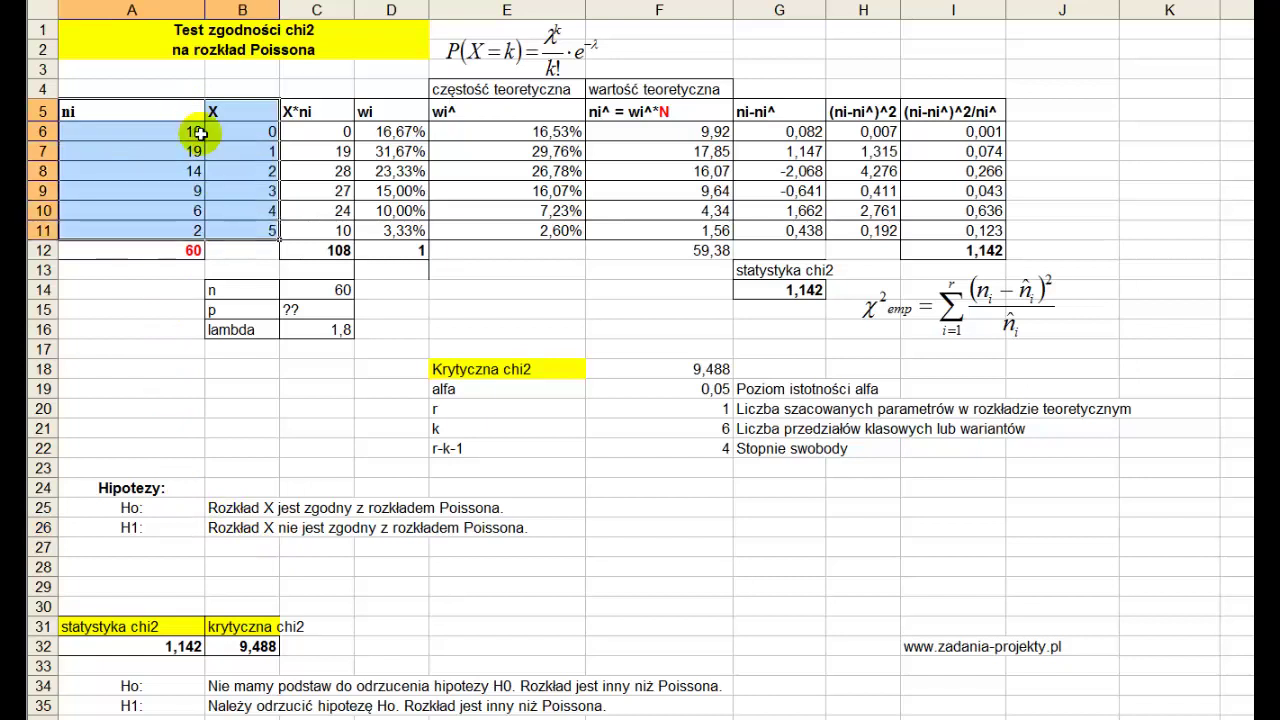
pyautogui.moveTo(180, 105); pyautogui.dragTo(176, 228)
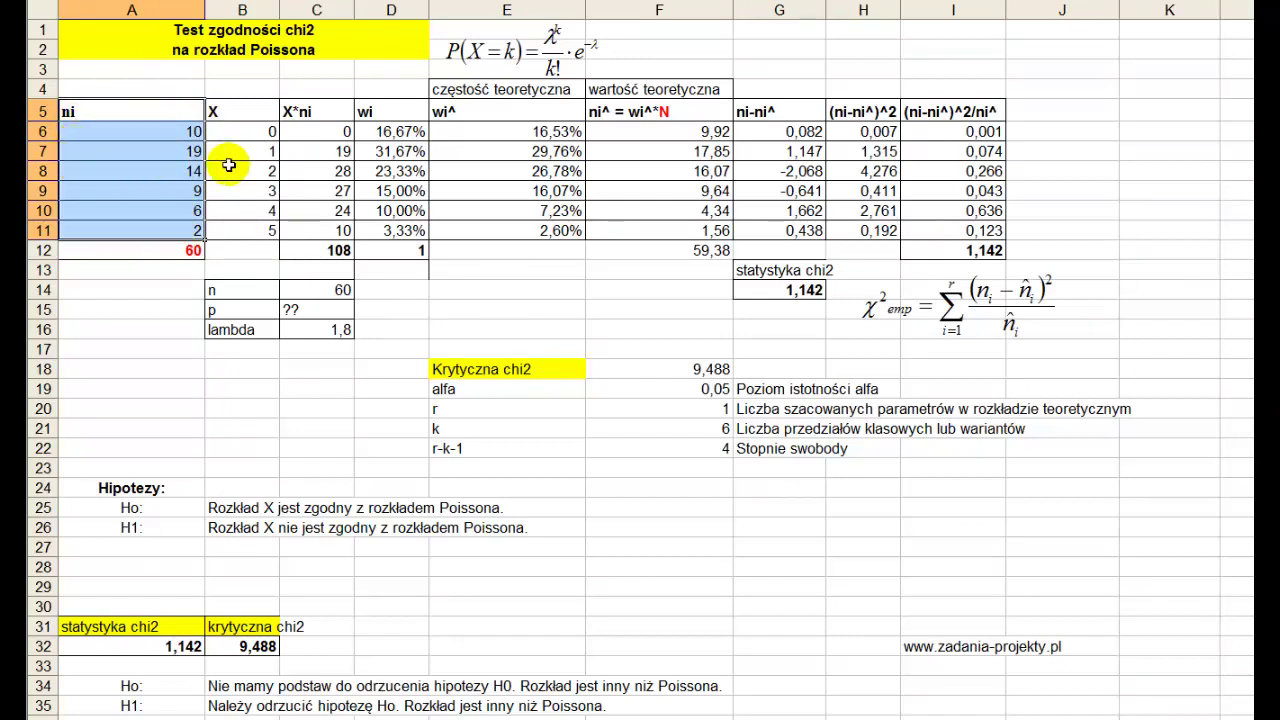
# Enter =A6/$A$12 in D6 and fill to D11, giving 16,67% down to 3,33%
pyautogui.doubleClick(400, 131)
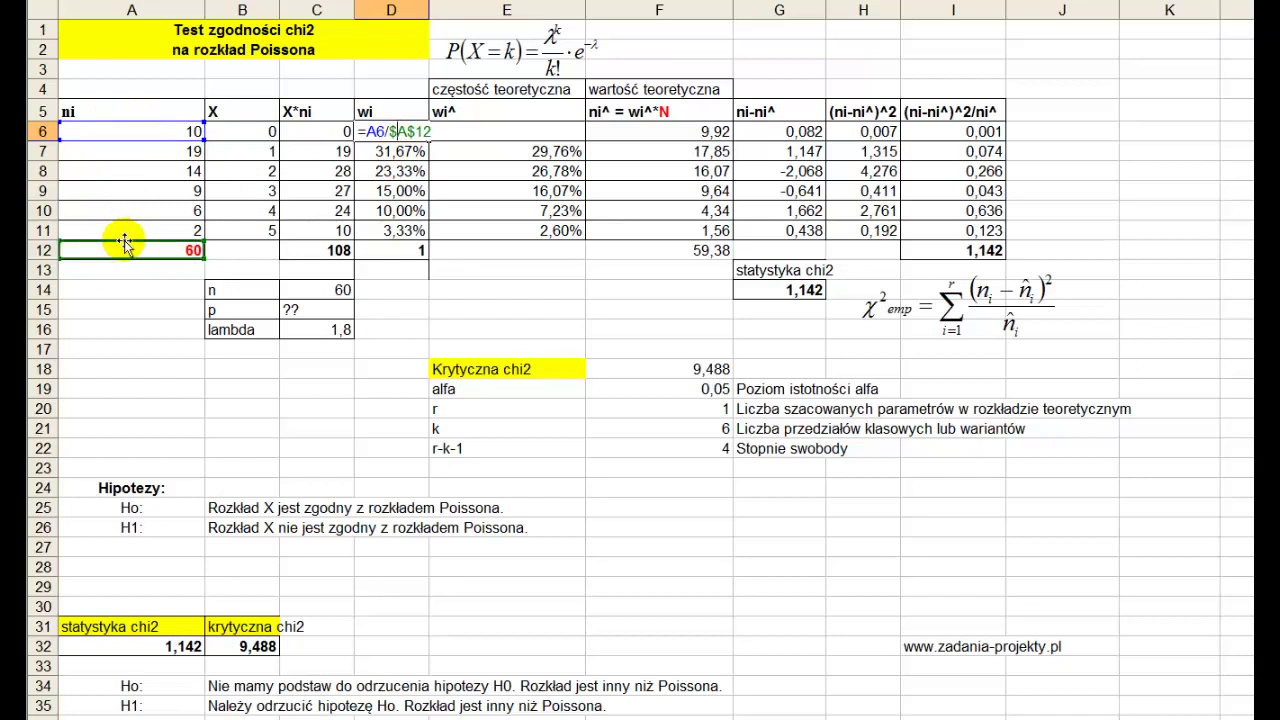
pyautogui.press('Return')
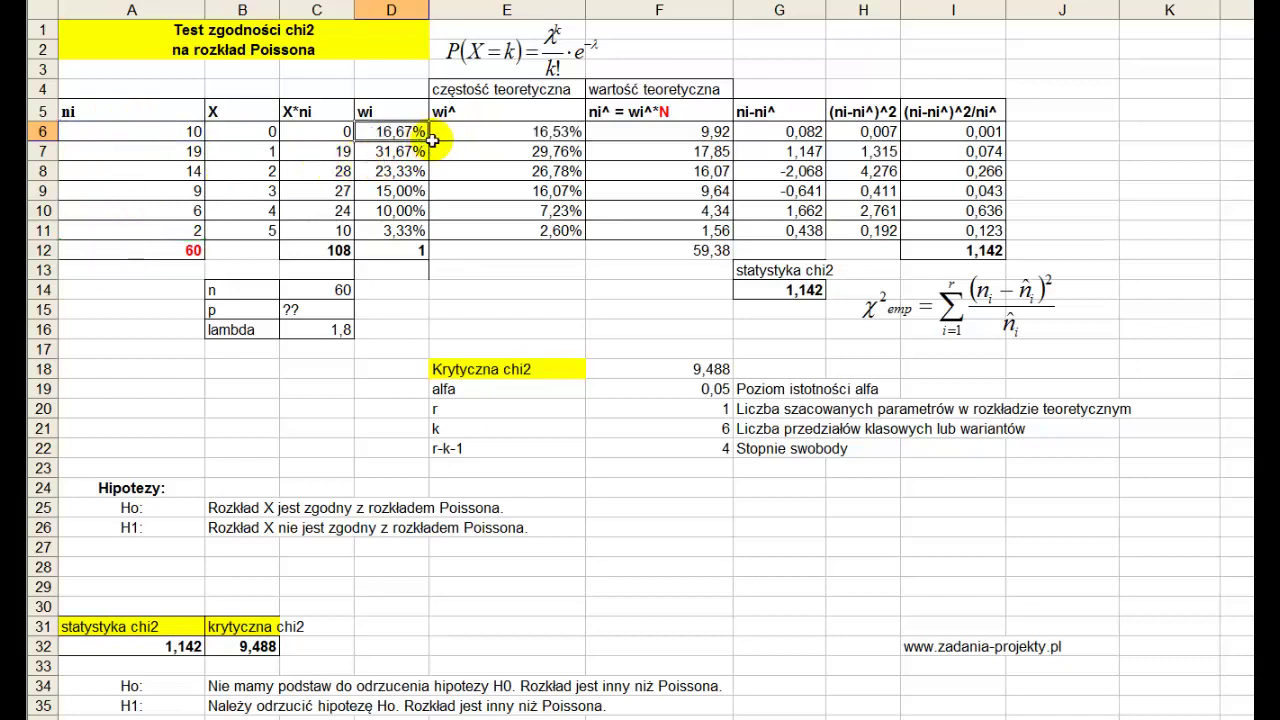
pyautogui.moveTo(430, 140); pyautogui.dragTo(430, 238)
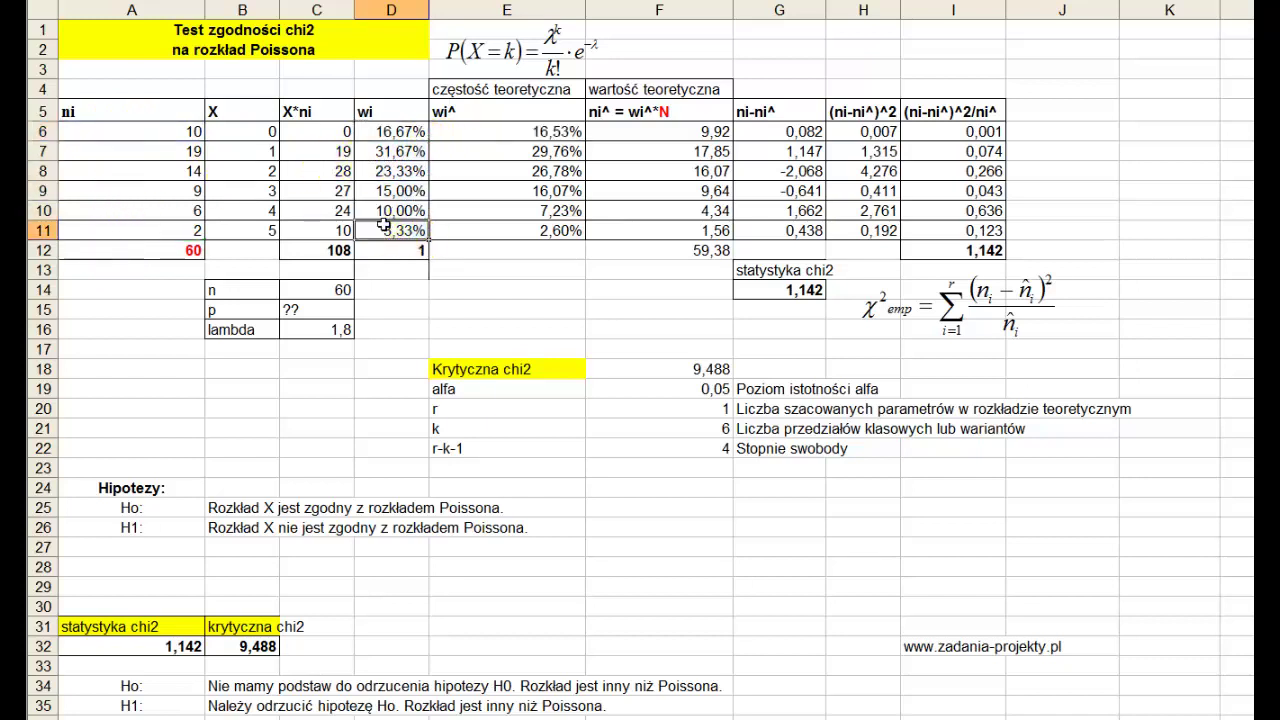
pyautogui.doubleClick(383, 226)
pyautogui.press('Escape')
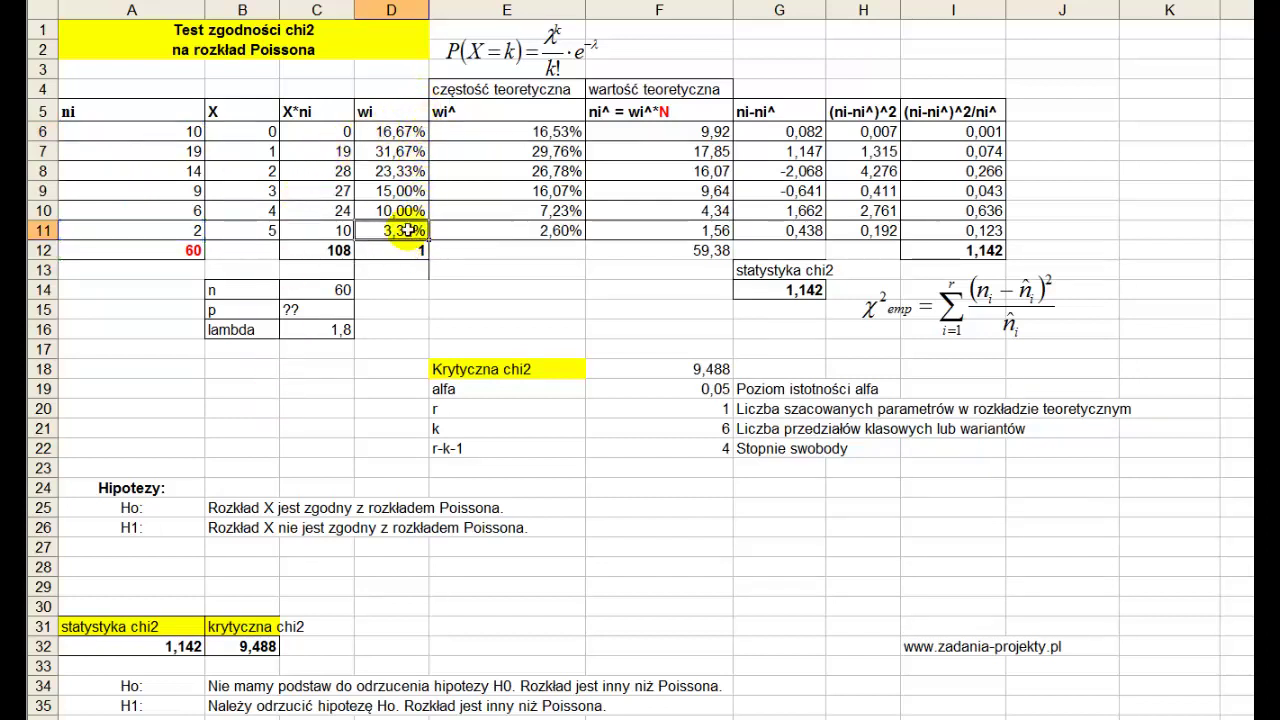
pyautogui.moveTo(410, 230); pyautogui.dragTo(420, 127)
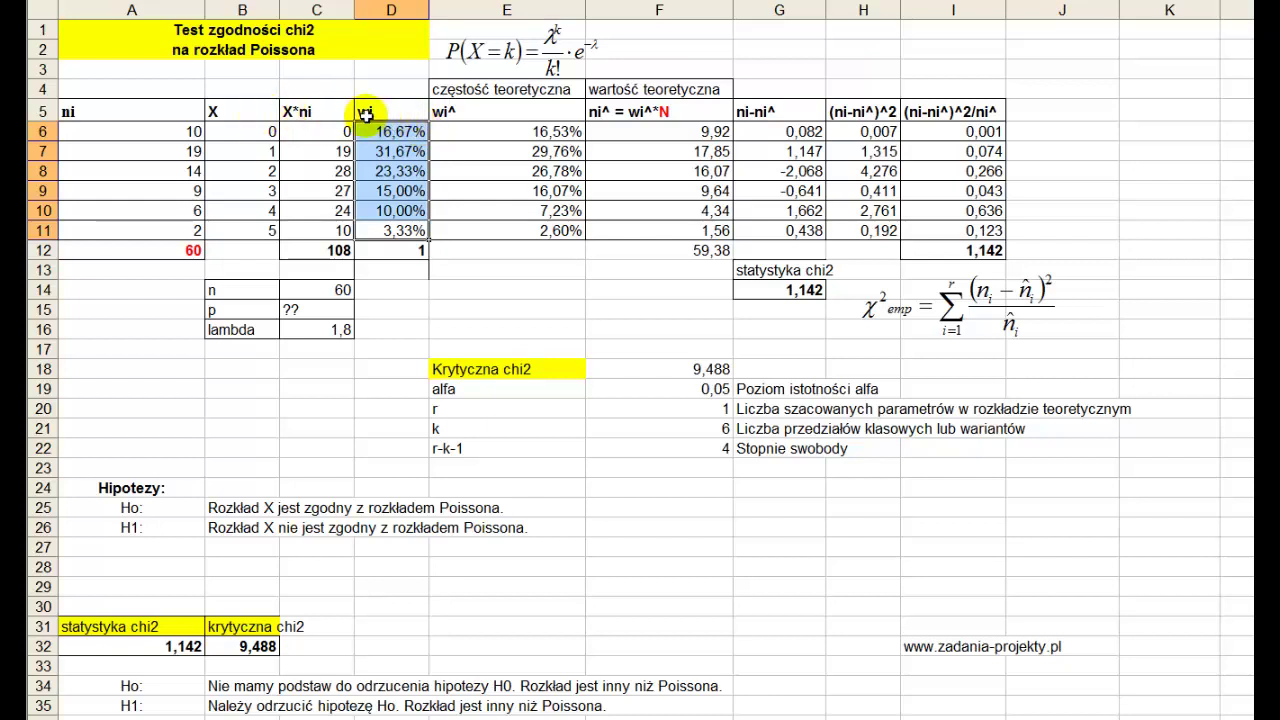
pyautogui.moveTo(162, 114); pyautogui.dragTo(121, 229)
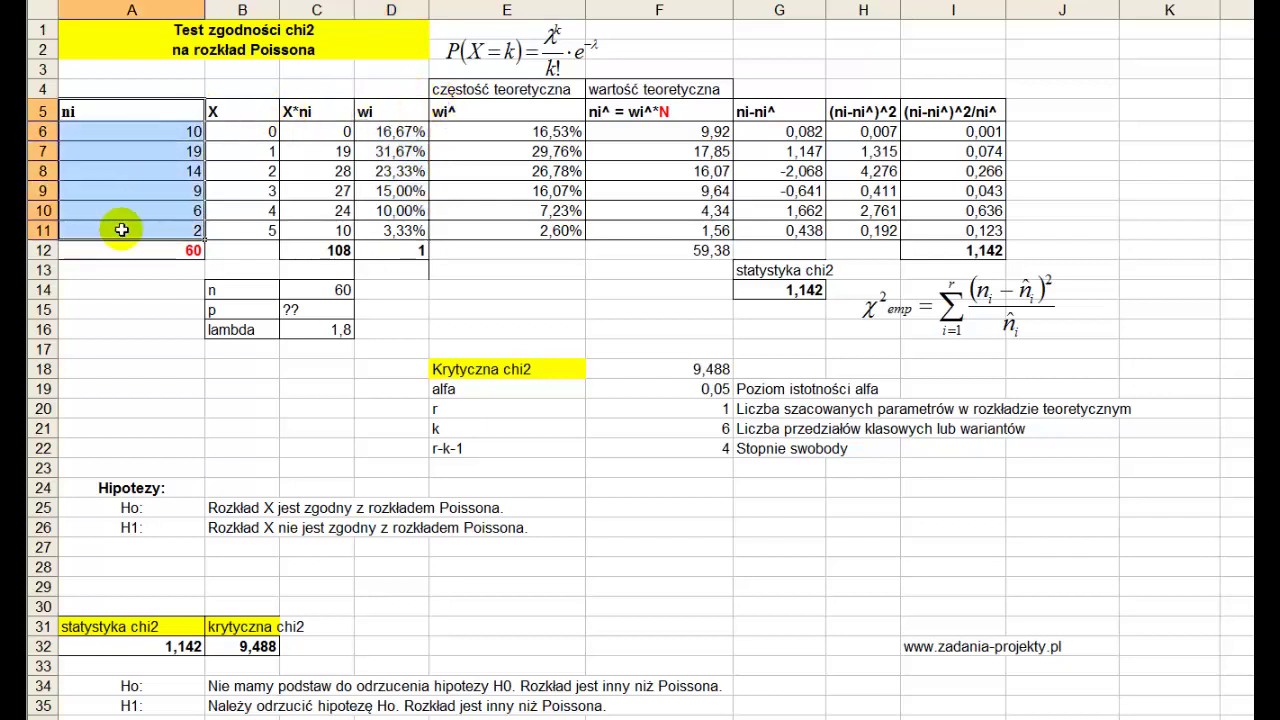
pyautogui.click(618, 112)
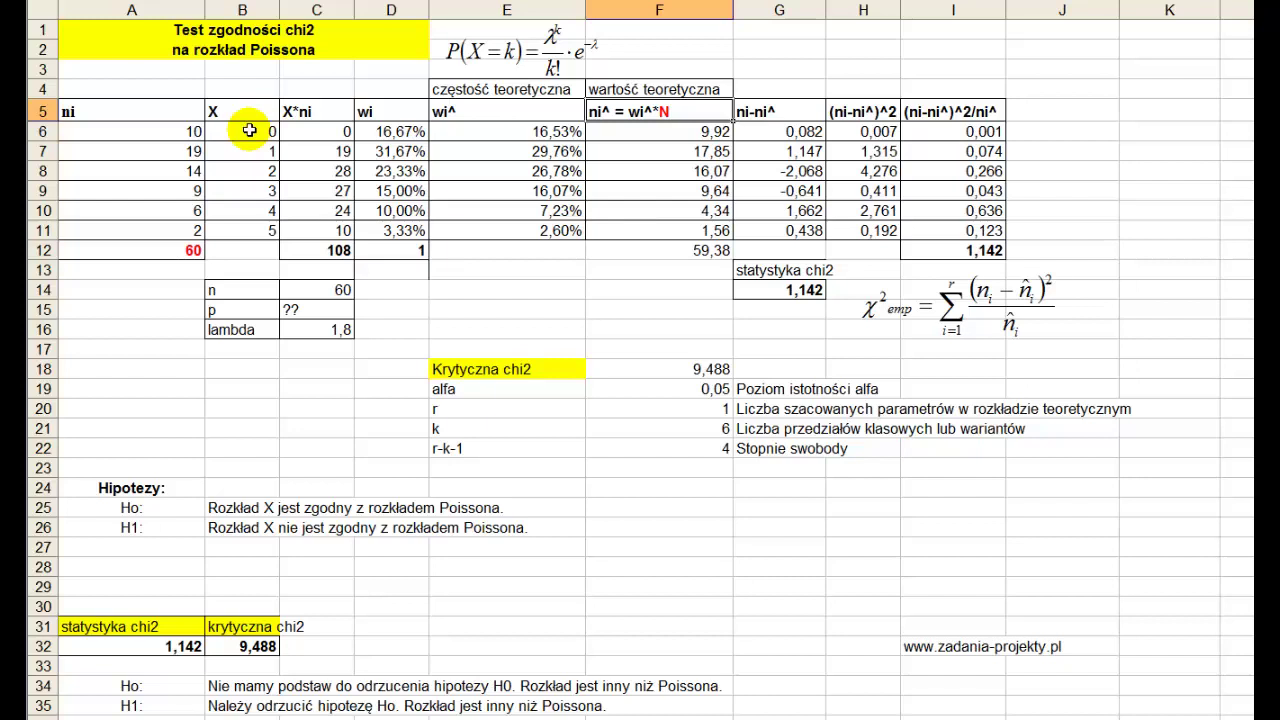
pyautogui.moveTo(249, 130); pyautogui.dragTo(248, 238)
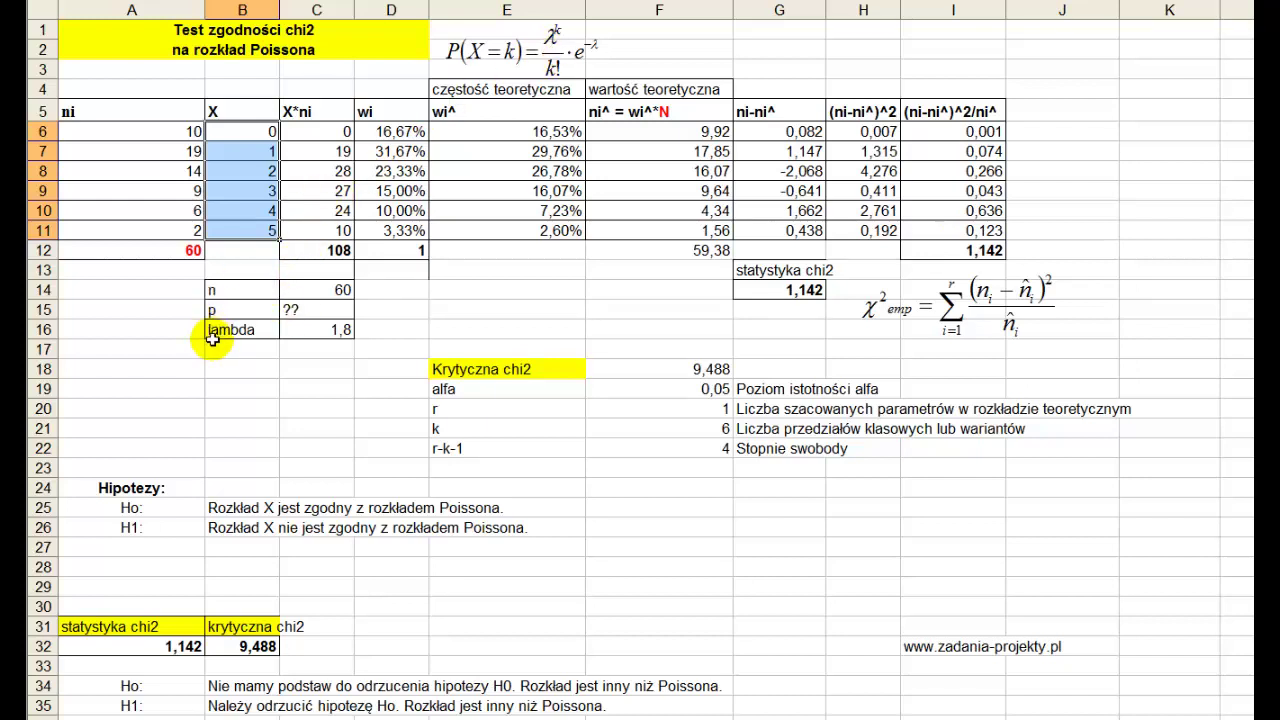
pyautogui.click(319, 307)
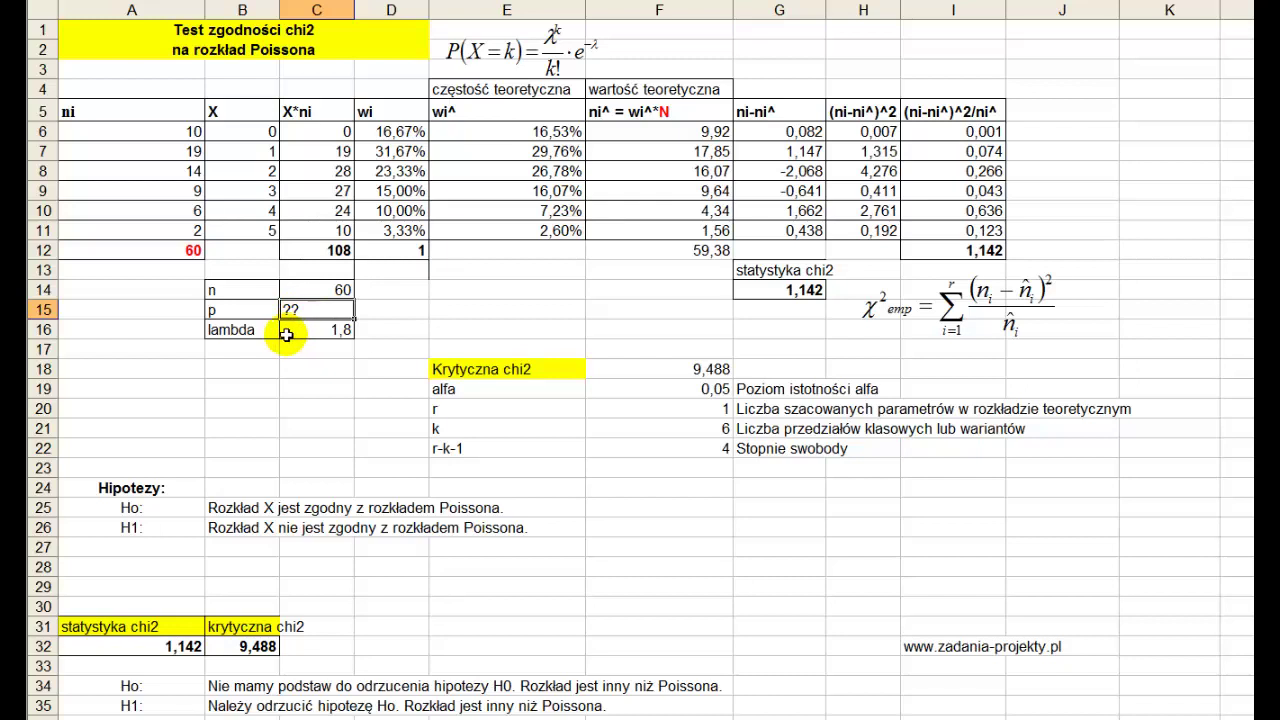
pyautogui.click(287, 335)
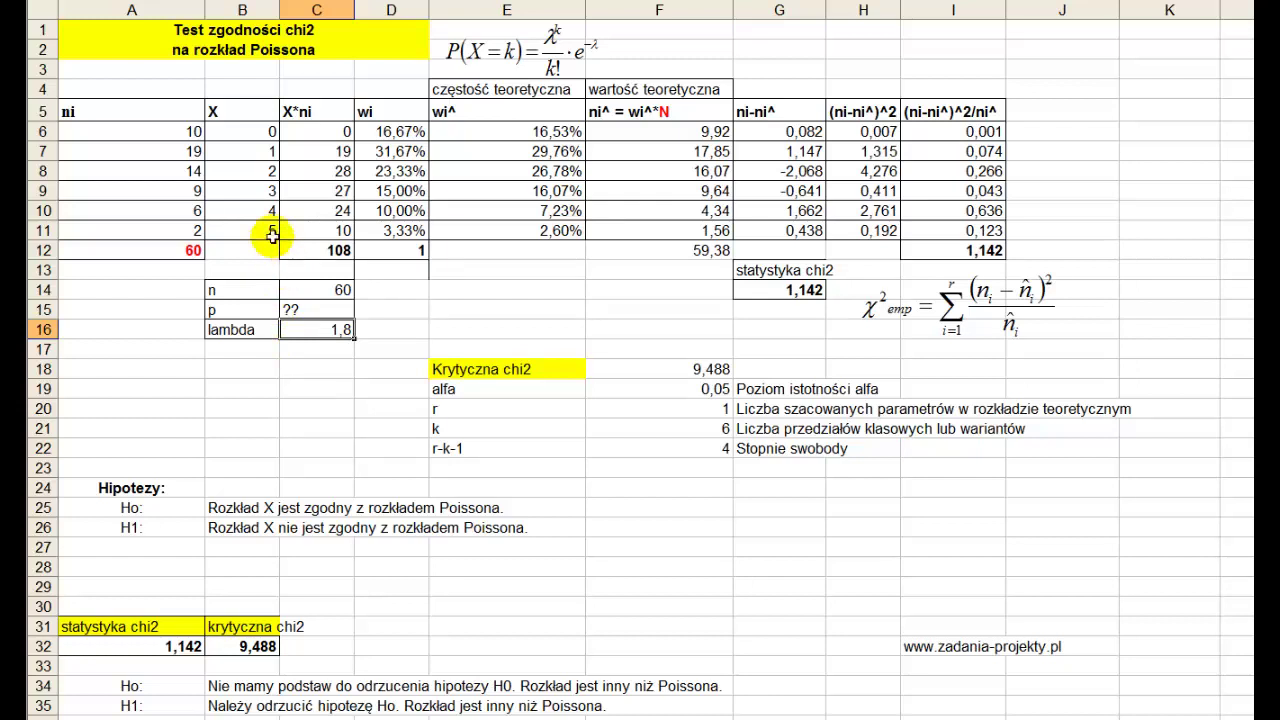
pyautogui.moveTo(144, 113); pyautogui.dragTo(234, 236)
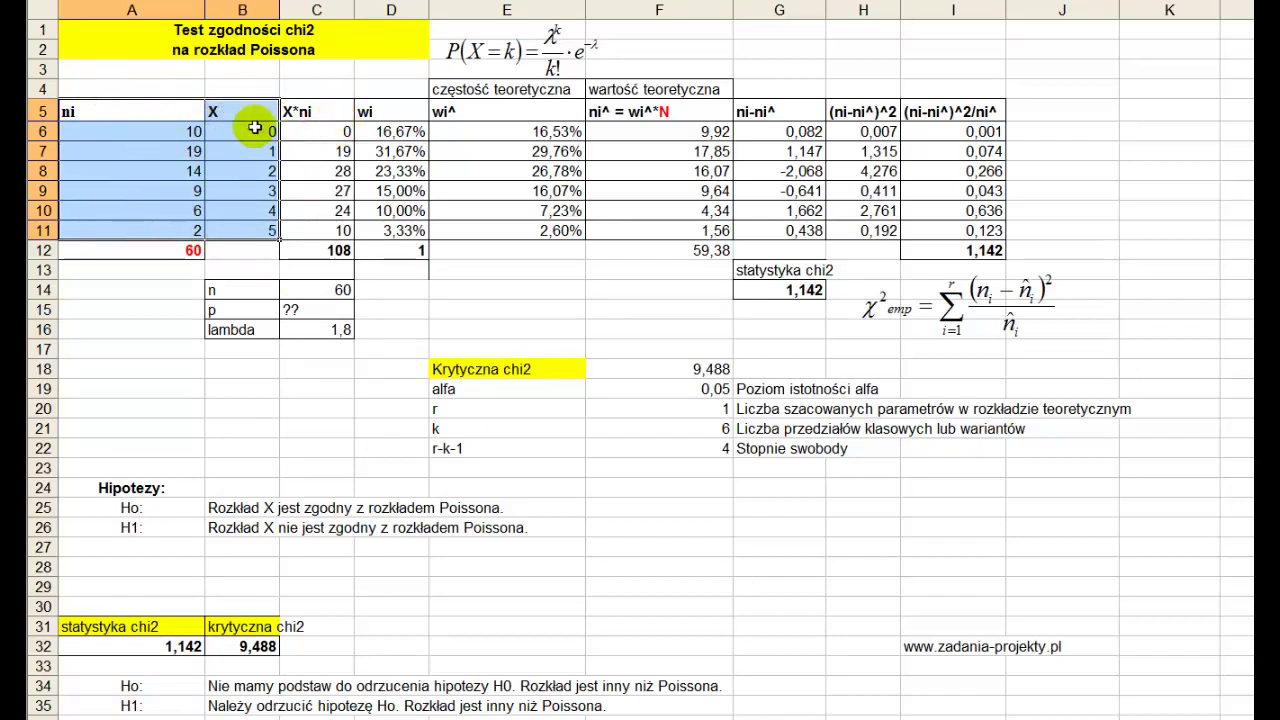
# Enter =ILOCZYN(A6;B6) in C6 and fill the X*ni products down to C11
pyautogui.moveTo(252, 128); pyautogui.dragTo(165, 132)
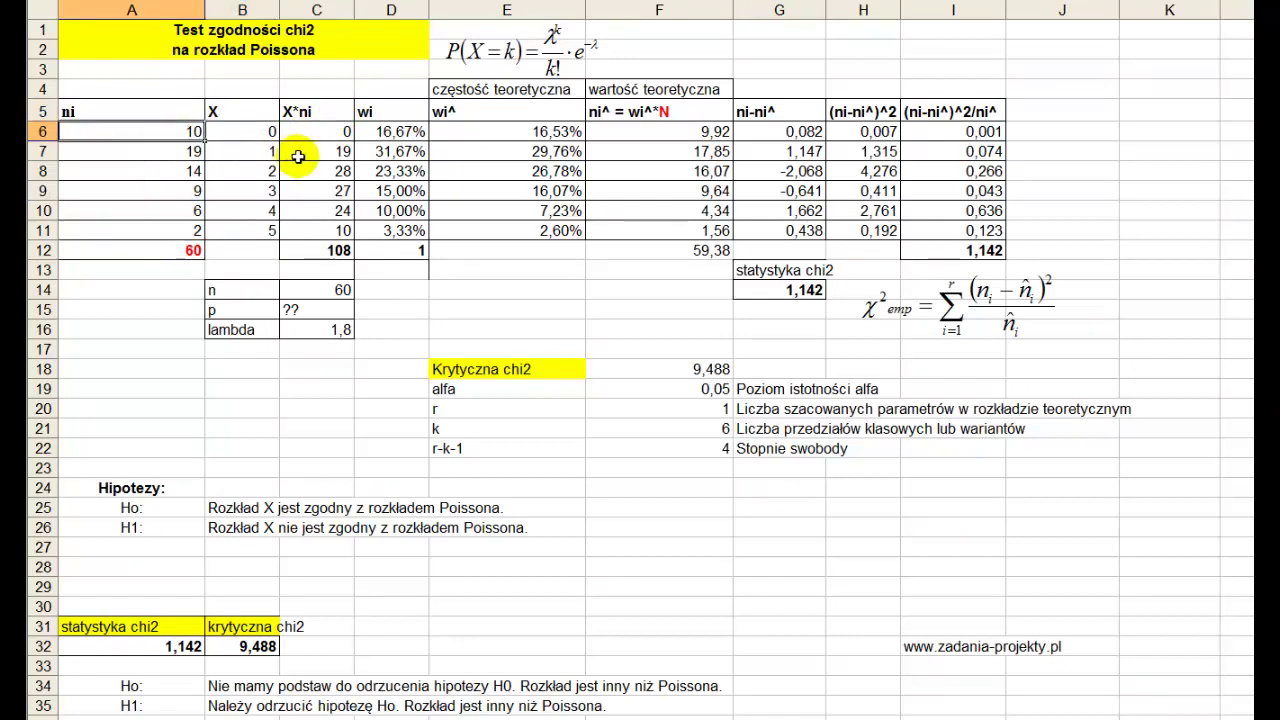
pyautogui.click(343, 132)
pyautogui.write('=ILOCZYN(A6;B6)')
pyautogui.hotkey('ctrl', 'Return')
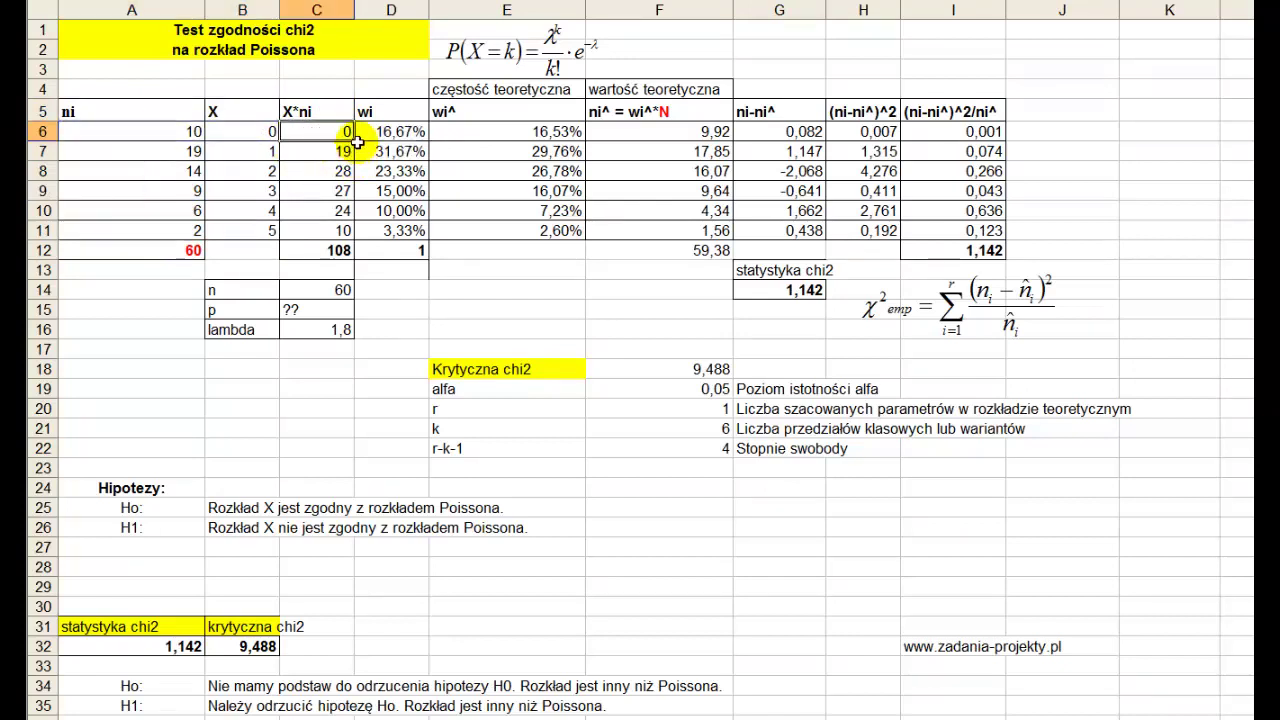
pyautogui.moveTo(354, 142); pyautogui.dragTo(354, 238)
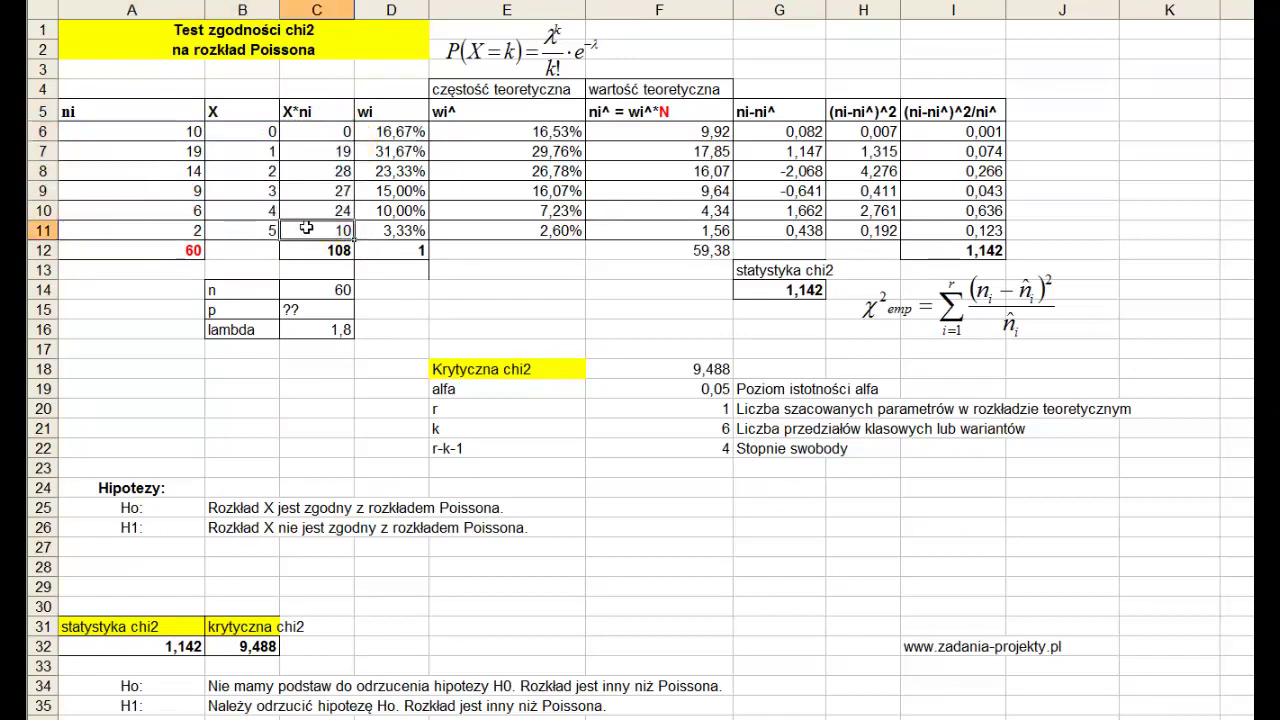
pyautogui.doubleClick(305, 230)
pyautogui.press('Return')
pyautogui.click(168, 228)
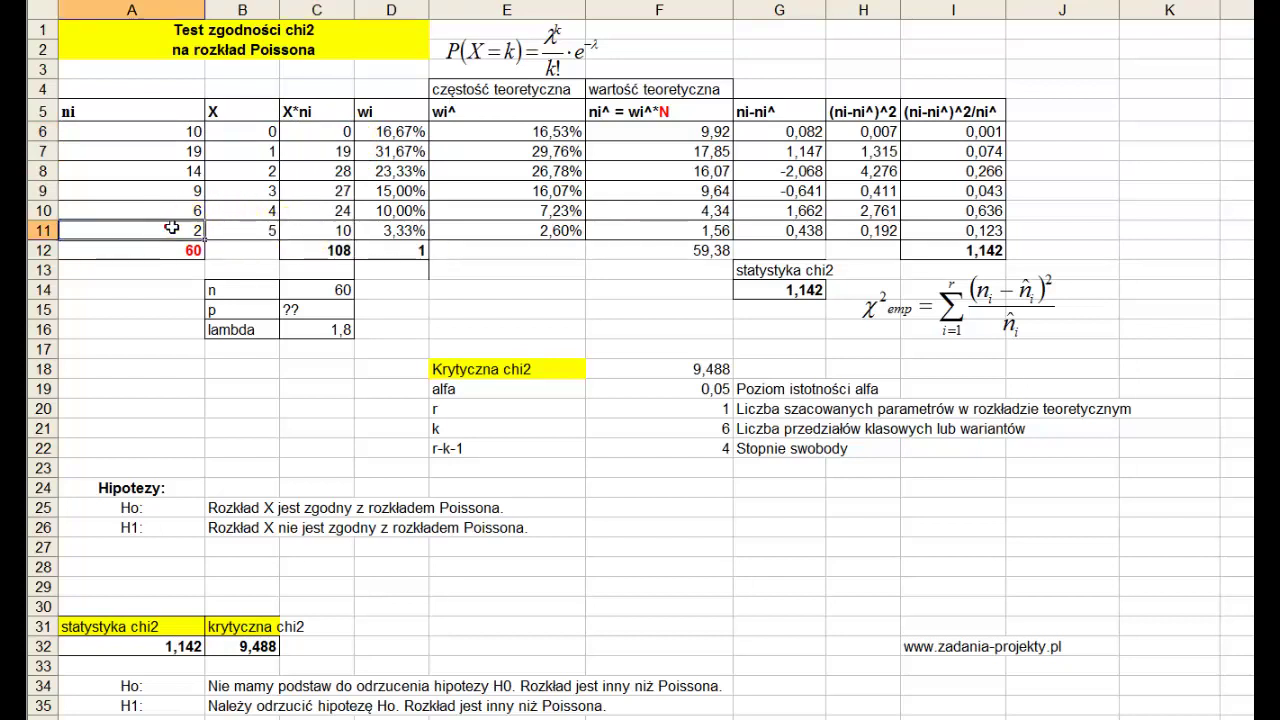
pyautogui.click(231, 248)
pyautogui.click(247, 229)
pyautogui.click(172, 224)
pyautogui.click(316, 224)
# Check the totals 108 in C12 and 60 in A12, and the lambda formula =C12/A12 giving 1,8
pyautogui.doubleClick(310, 249)
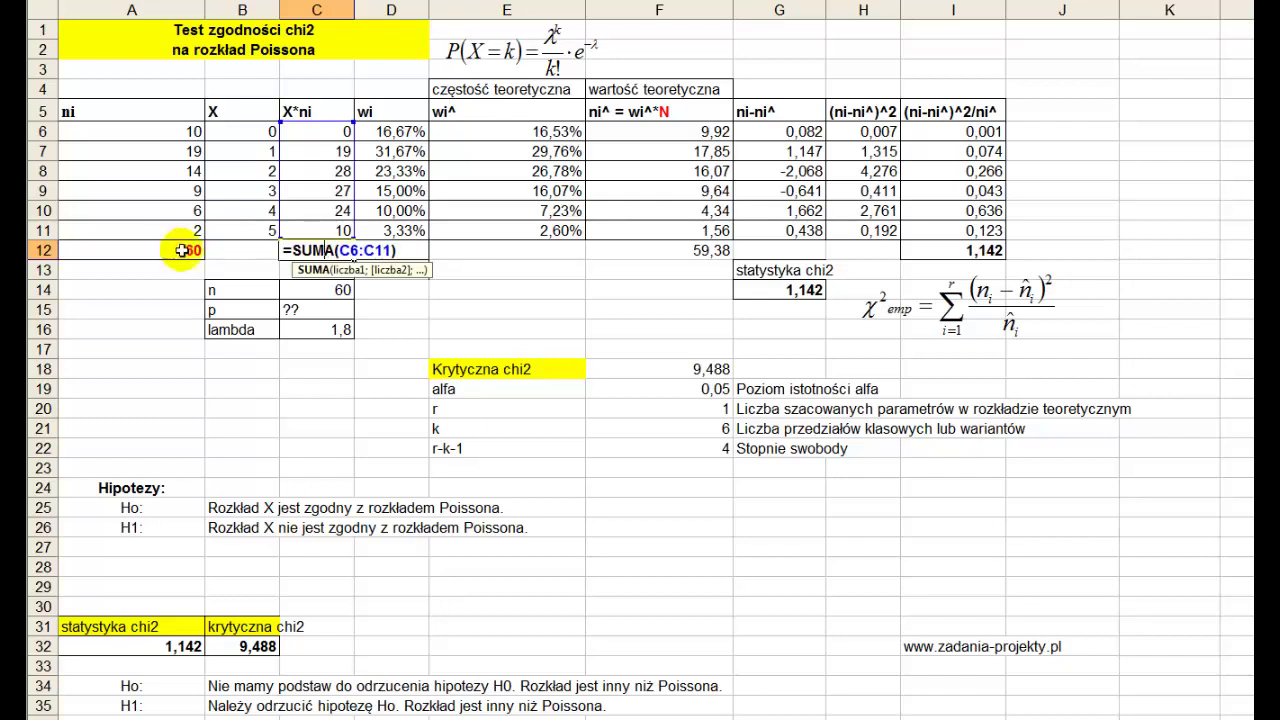
pyautogui.press('Escape')
pyautogui.doubleClick(165, 248)
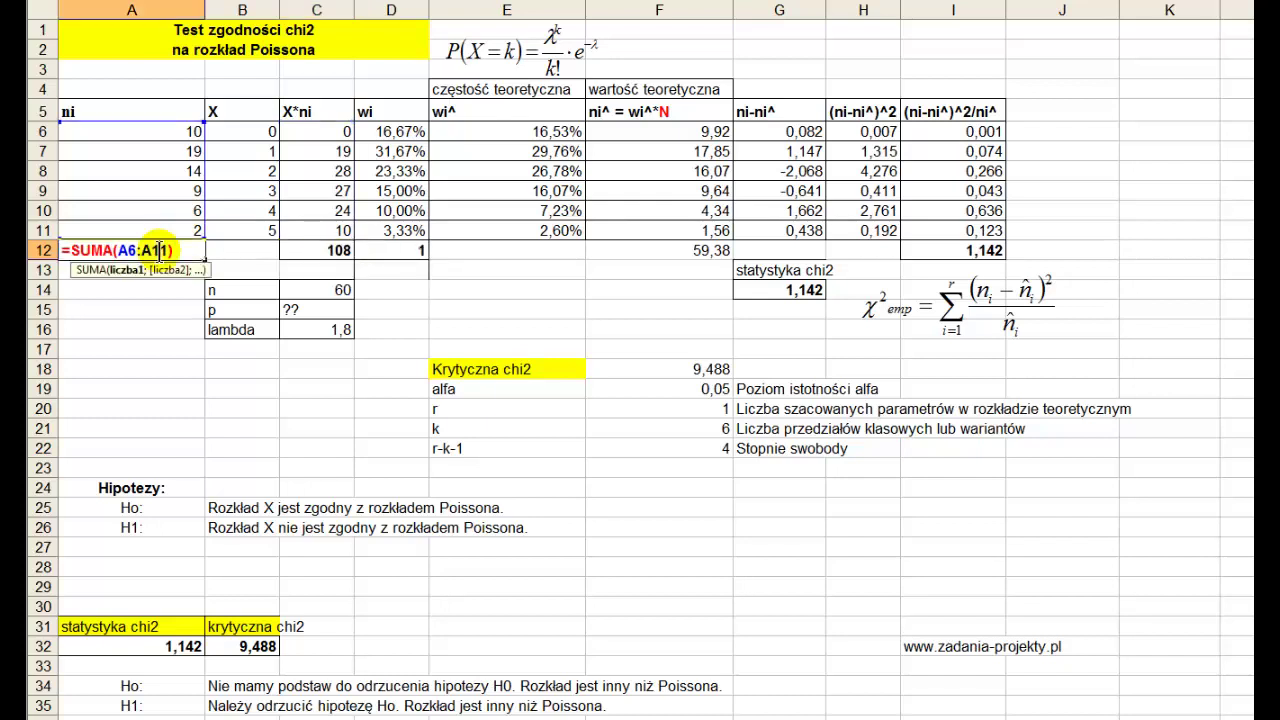
pyautogui.press('Escape')
pyautogui.doubleClick(308, 328)
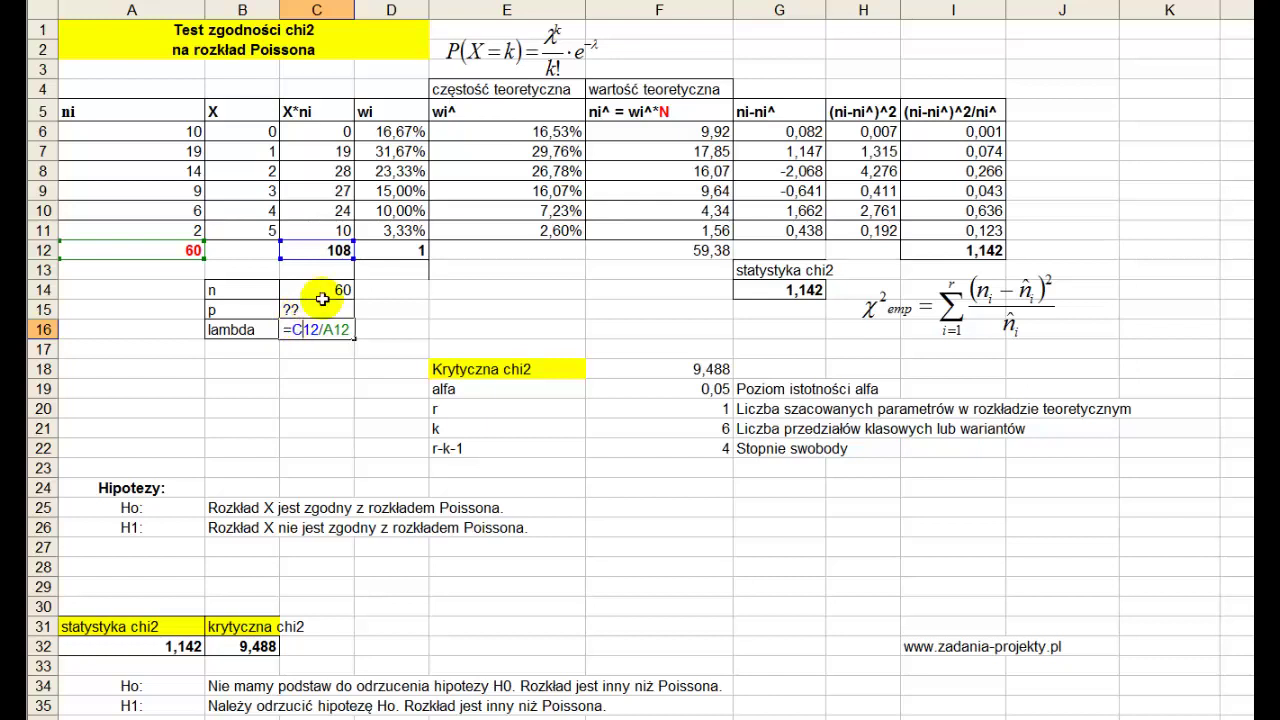
pyautogui.press('Return')
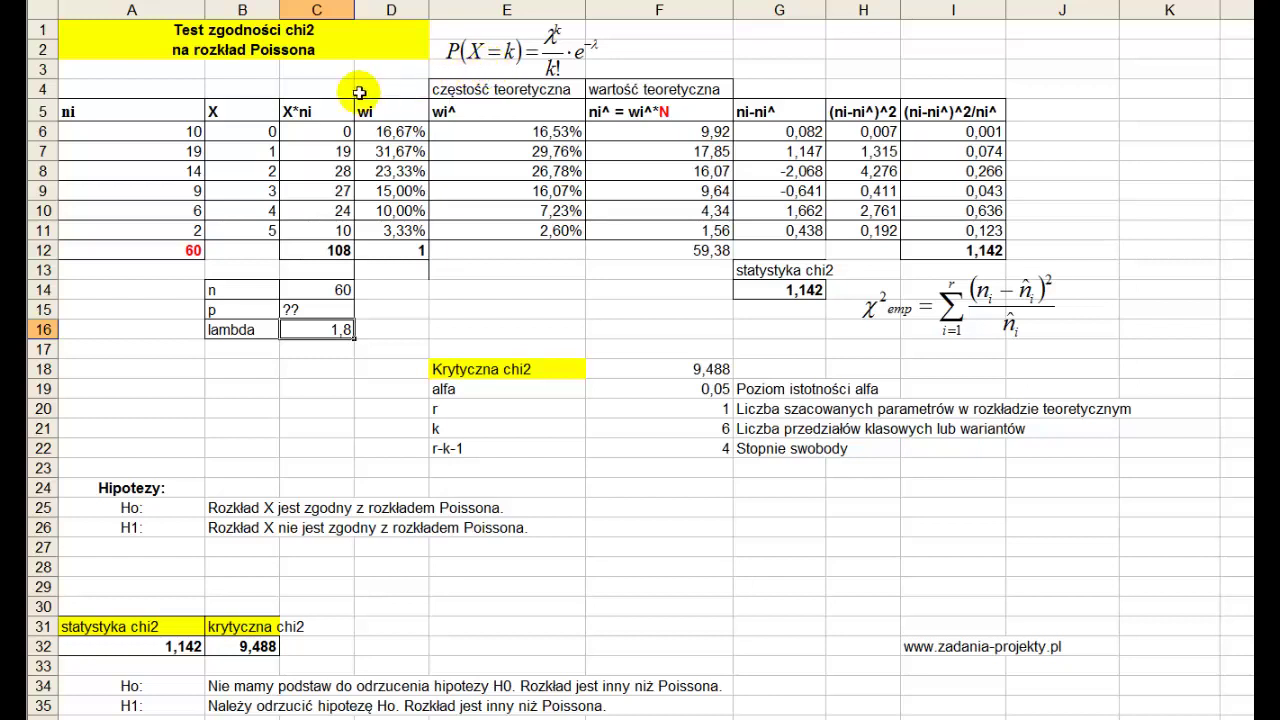
# Review the X values 0 to 5 in B6:B11, then display the E6 Poisson formula
pyautogui.moveTo(241, 131); pyautogui.dragTo(241, 231)
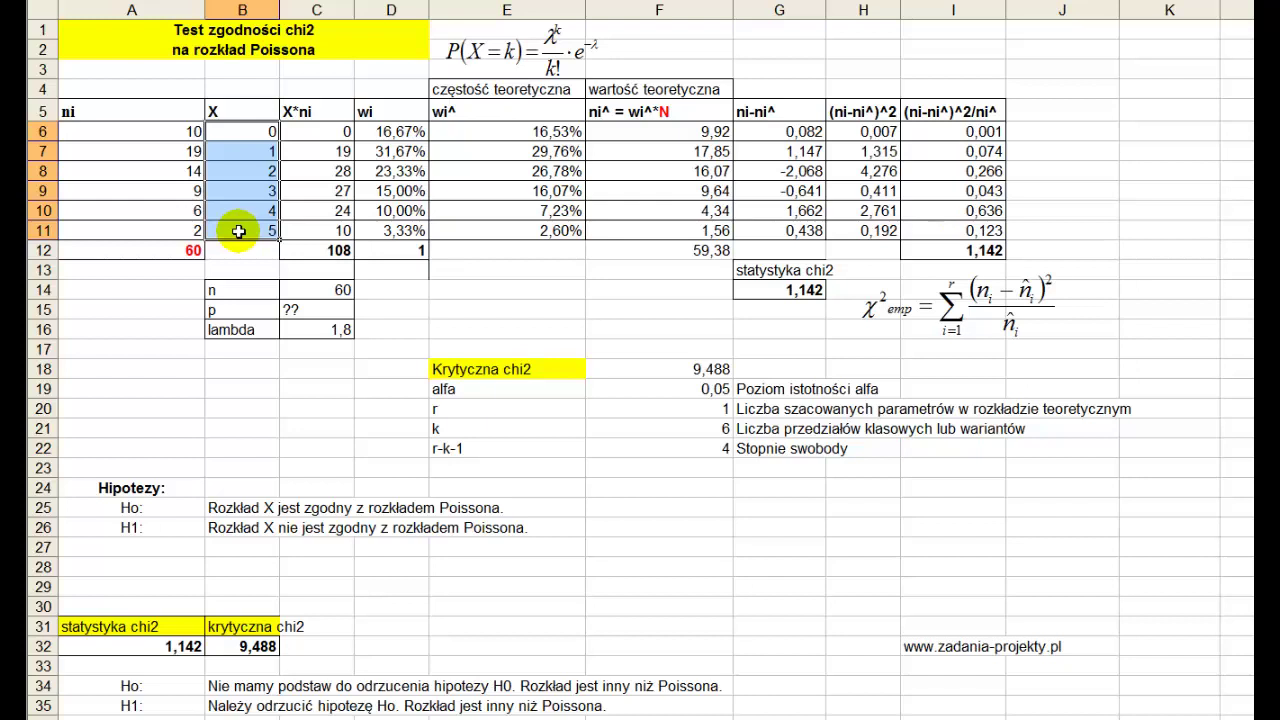
pyautogui.click(236, 131)
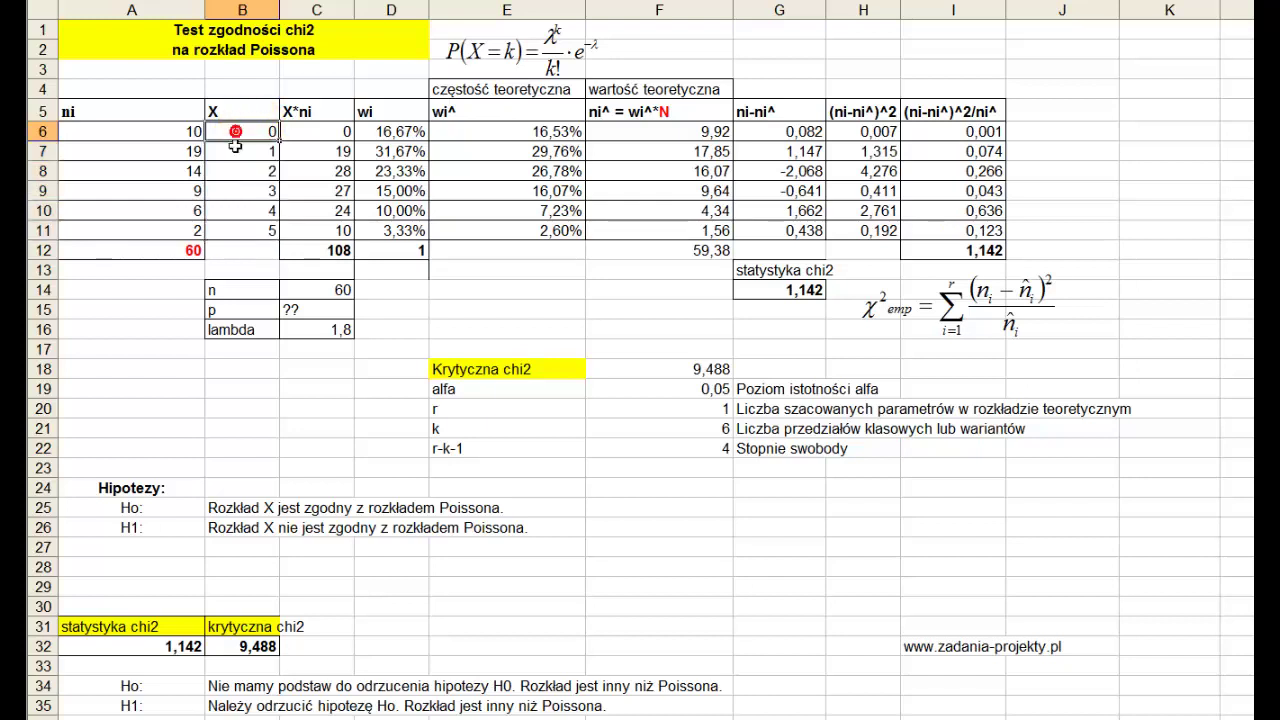
pyautogui.click(236, 151)
pyautogui.click(236, 171)
pyautogui.click(235, 234)
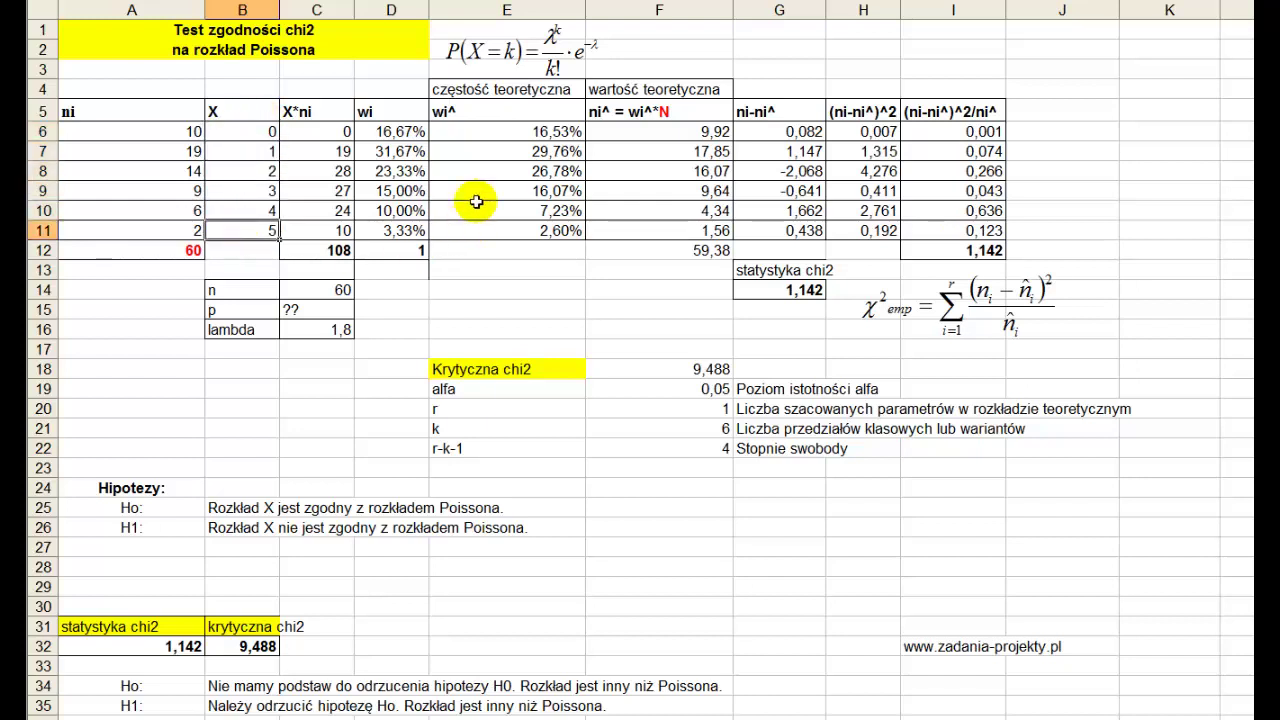
pyautogui.doubleClick(466, 131)
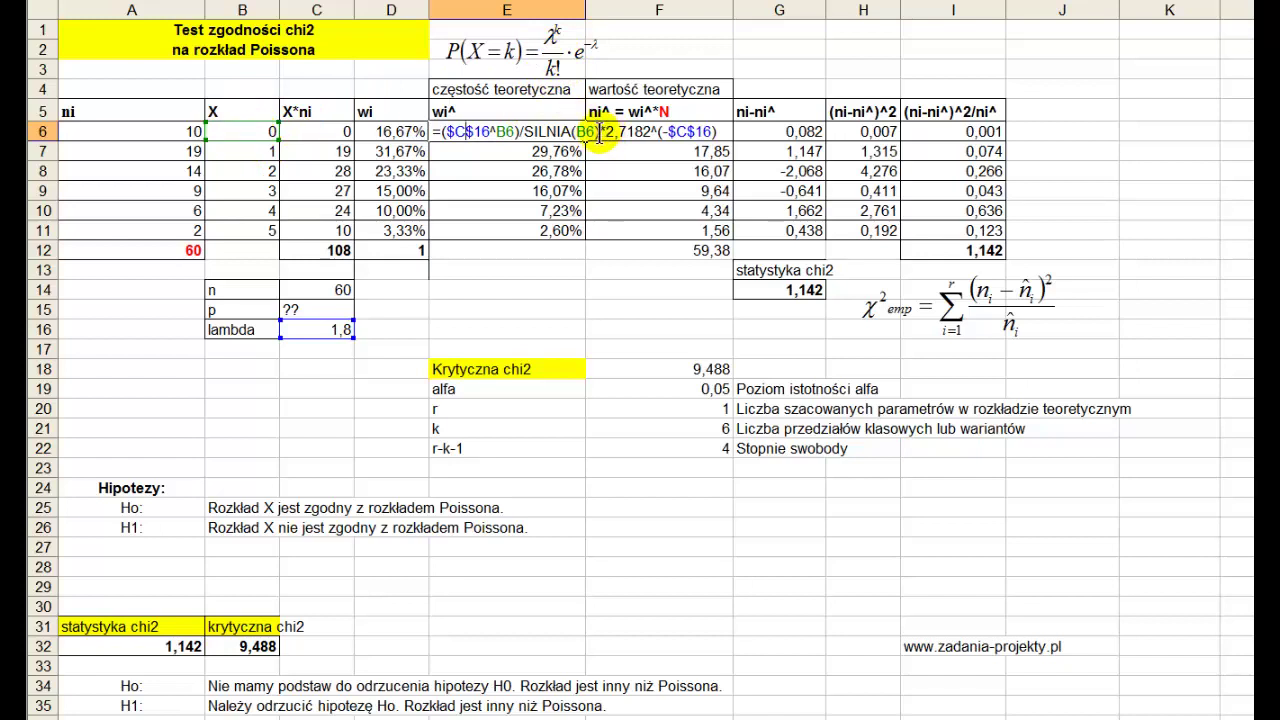
# Edit E6 to =($C$16^B6)/SILNIA(B6)*2,7182^(-$C$16), referencing lambda in $C$16
pyautogui.write('*')
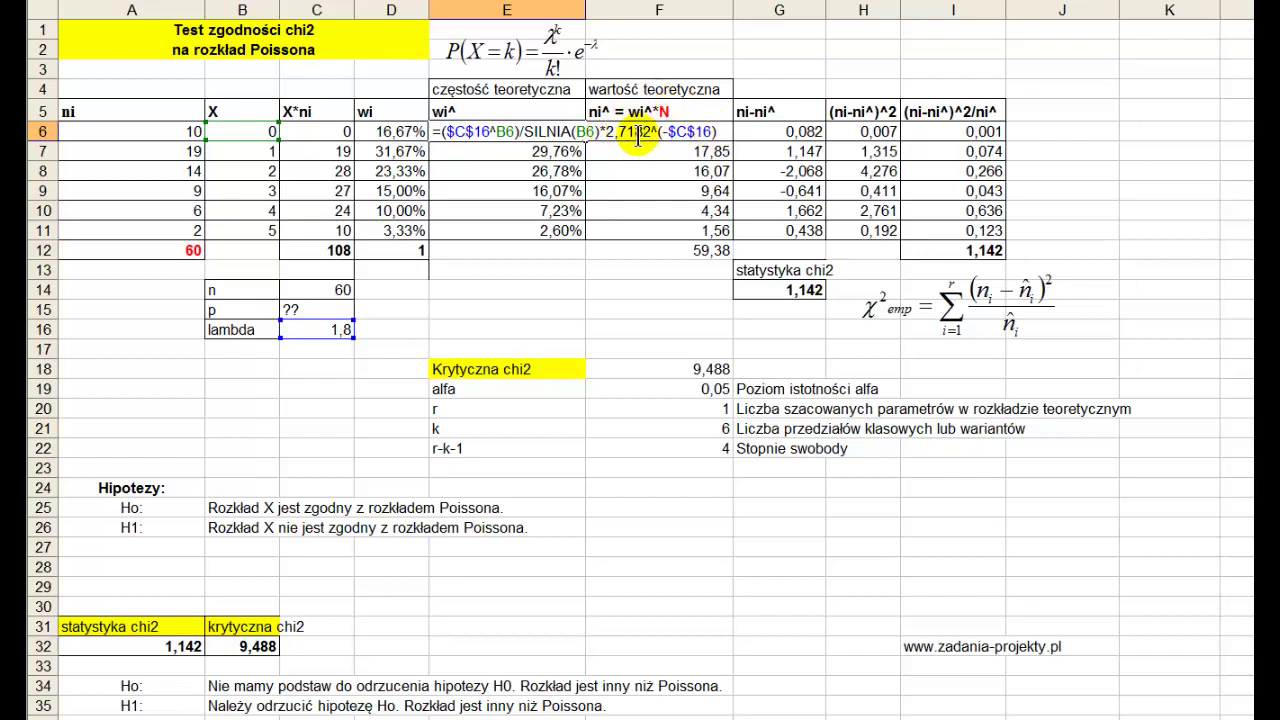
pyautogui.click(635, 132)
pyautogui.click(664, 132)
pyautogui.press('BackSpace')
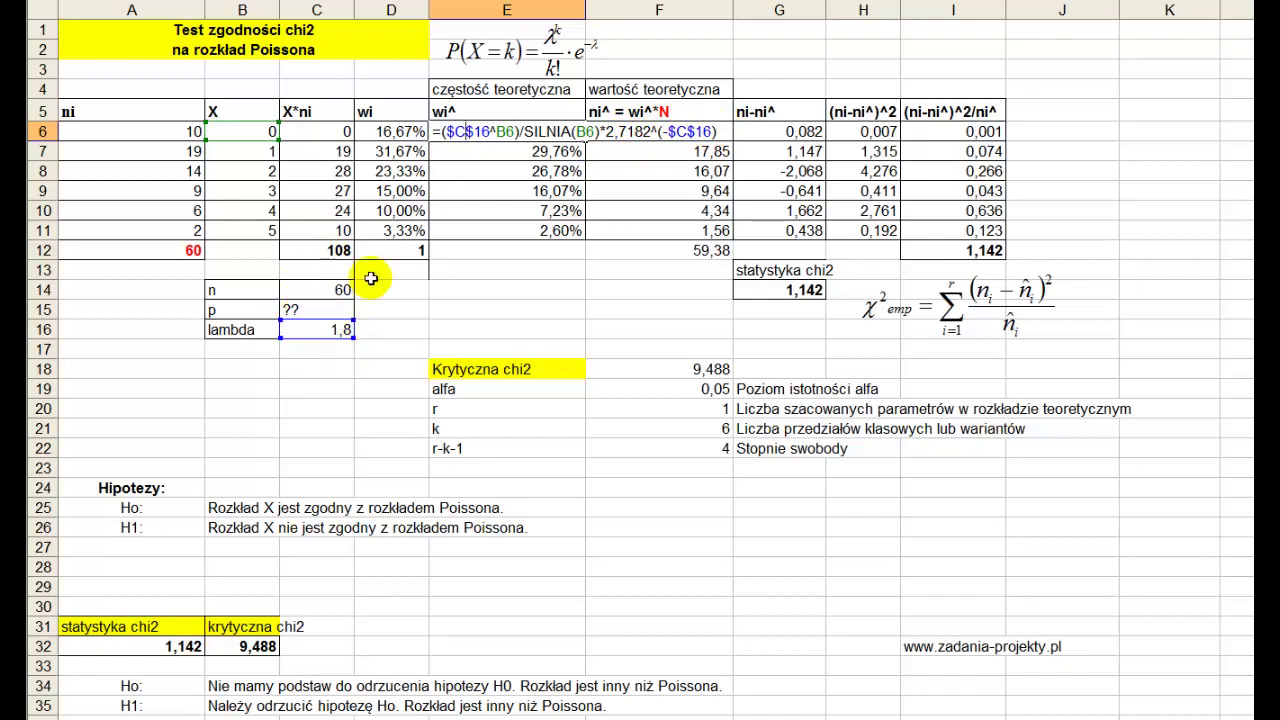
pyautogui.moveTo(444, 132); pyautogui.dragTo(487, 132)
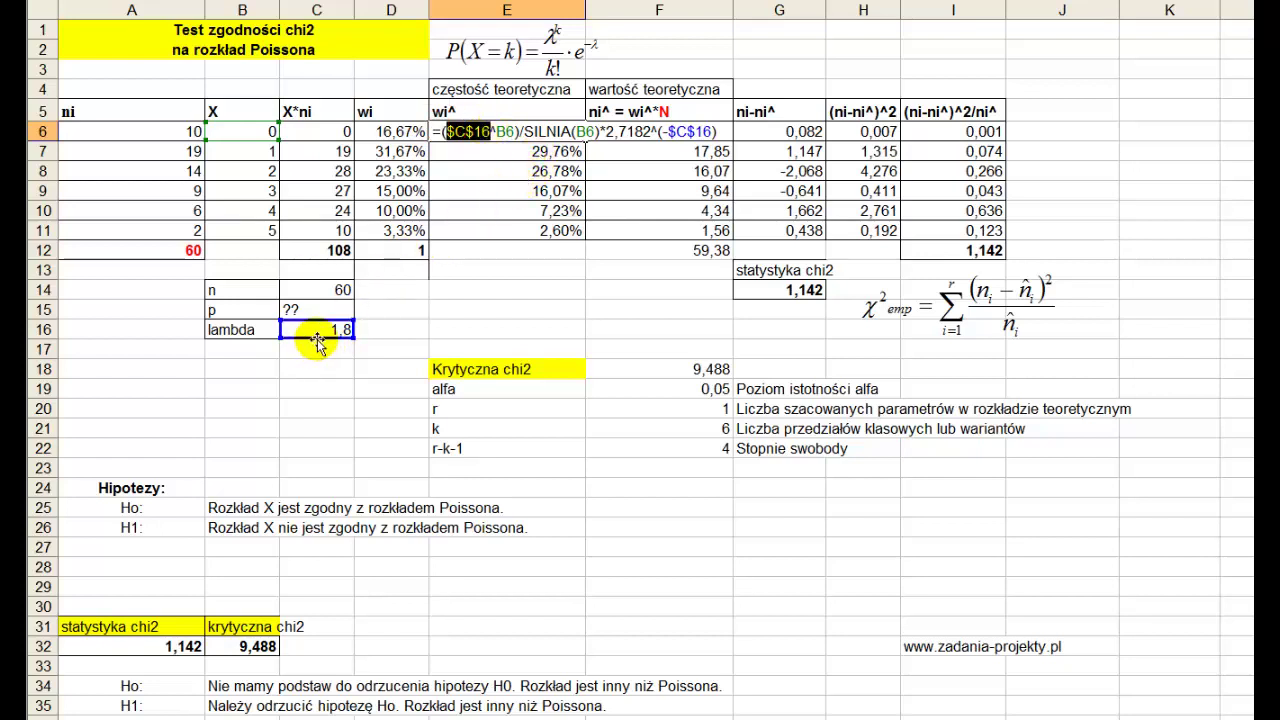
pyautogui.moveTo(667, 132); pyautogui.dragTo(713, 132)
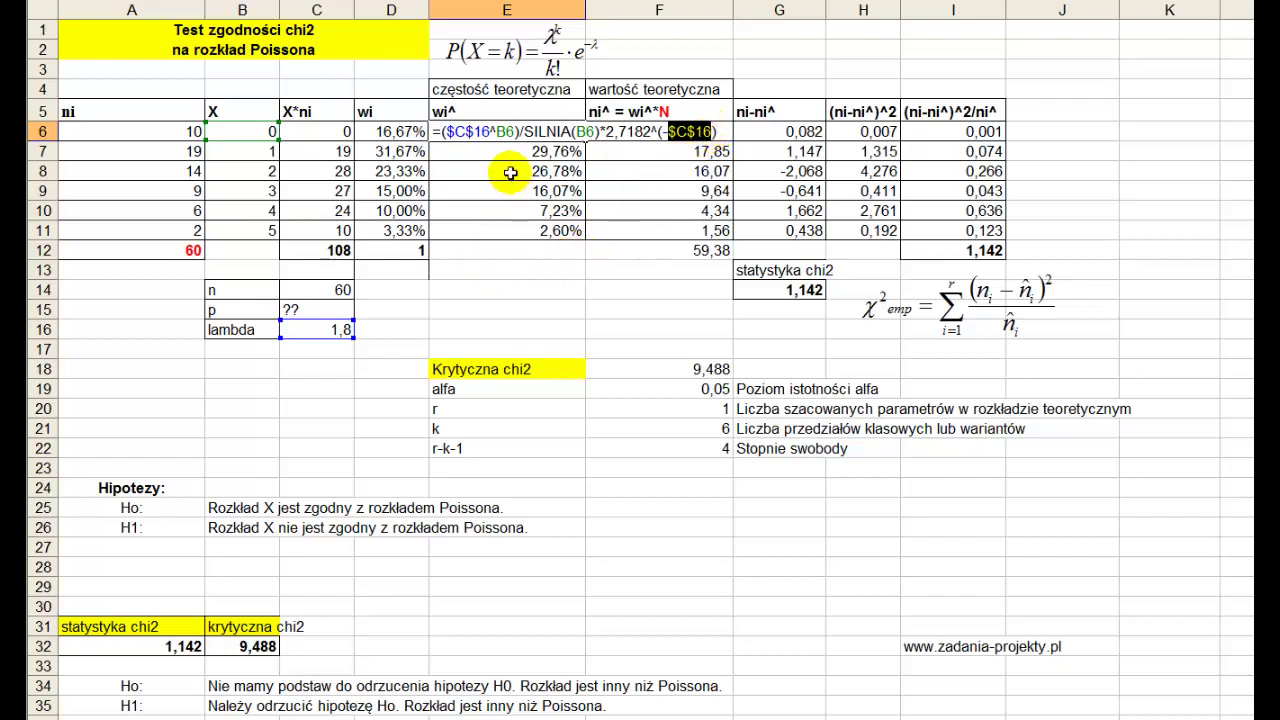
pyautogui.press('Return')
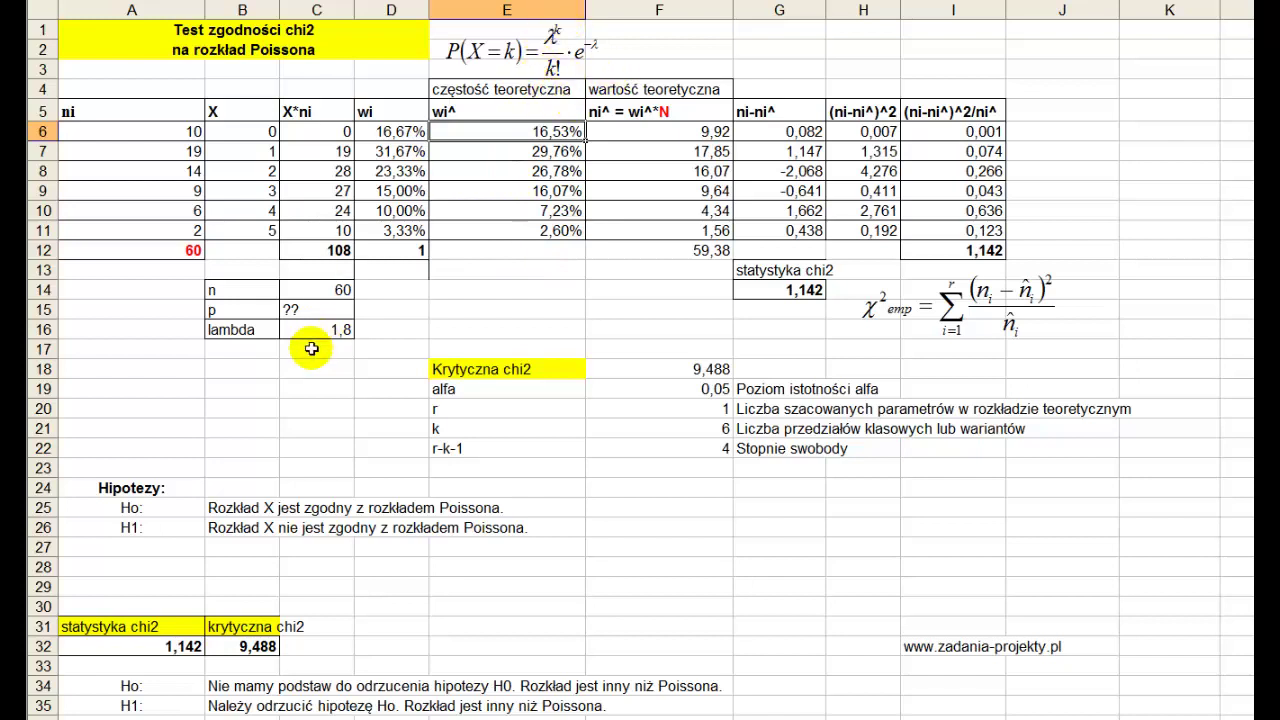
pyautogui.doubleClick(540, 131)
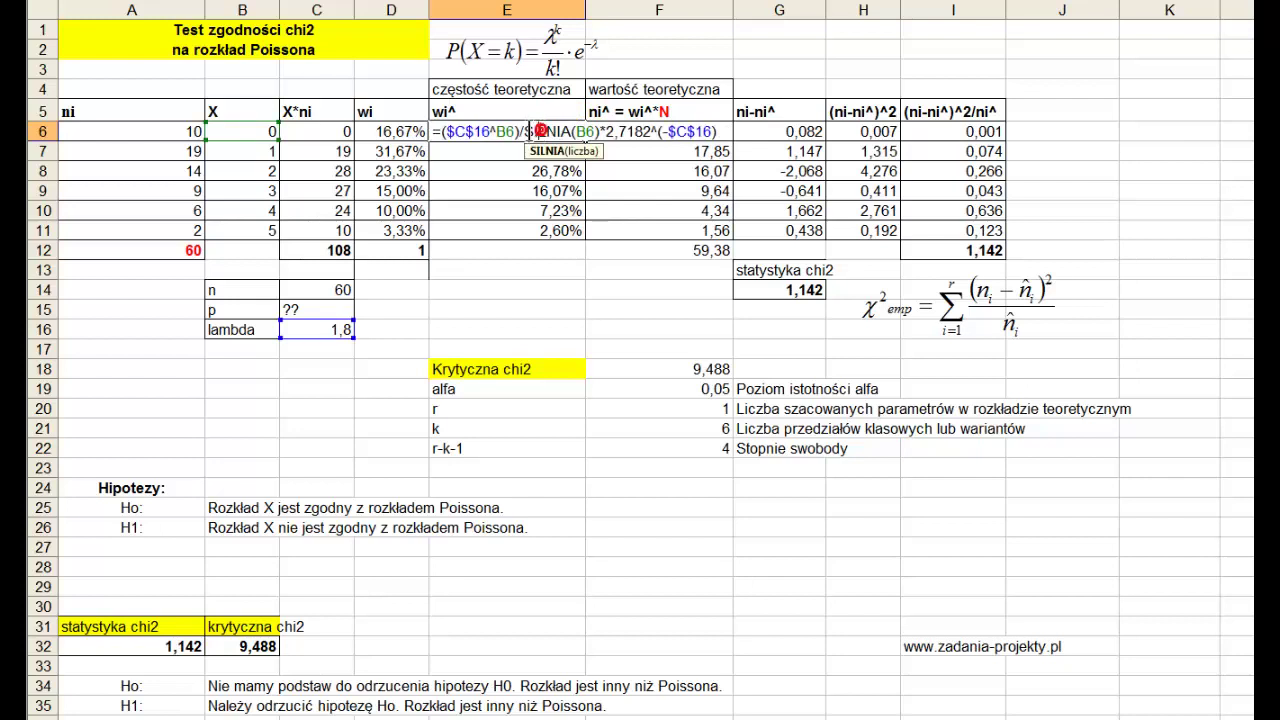
pyautogui.moveTo(490, 131); pyautogui.dragTo(453, 131)
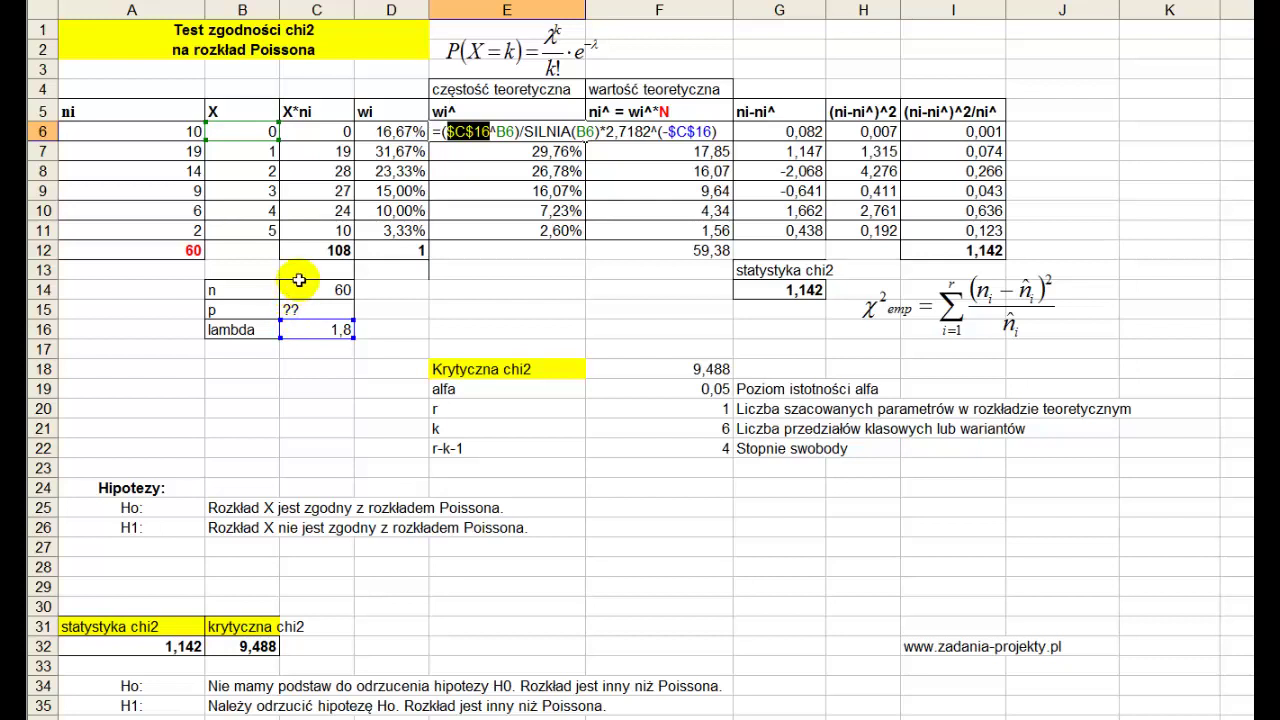
pyautogui.press('Escape')
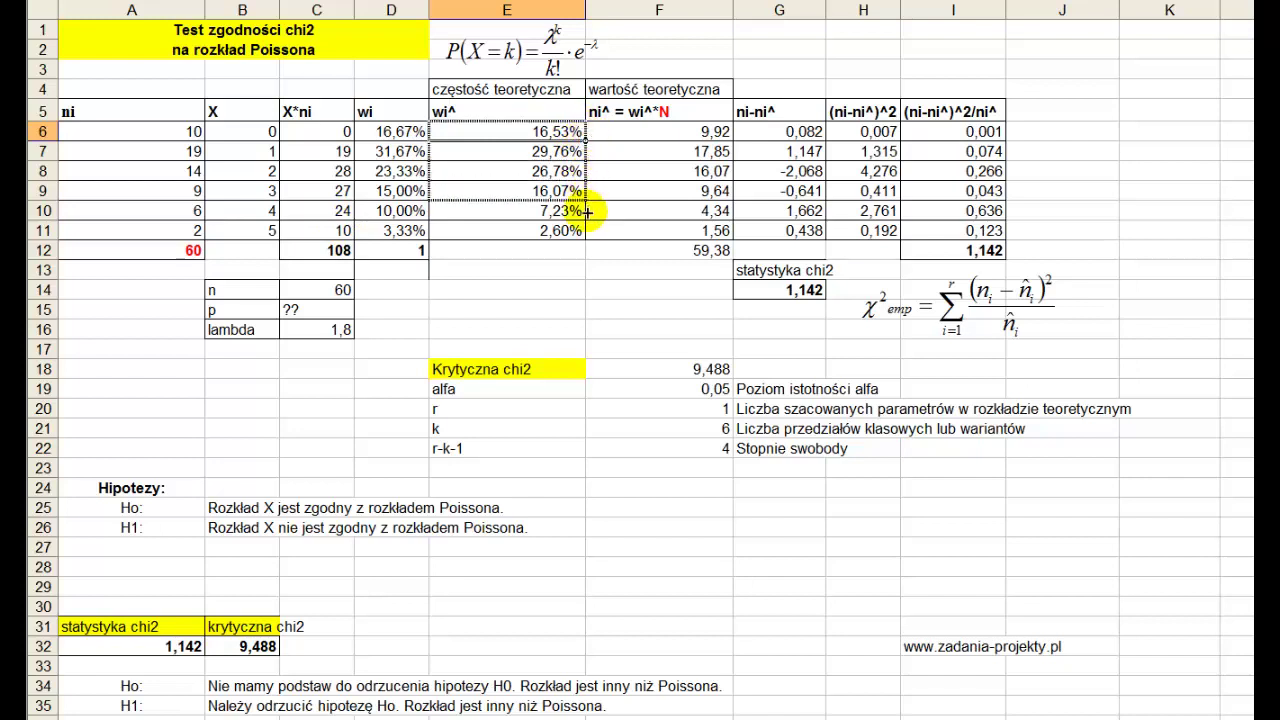
# Fill the E6 formula to E11 (16,53% to 2,60%) and review expected counts in F6:F11
pyautogui.moveTo(588, 150); pyautogui.dragTo(586, 234)
pyautogui.doubleClick(540, 230)
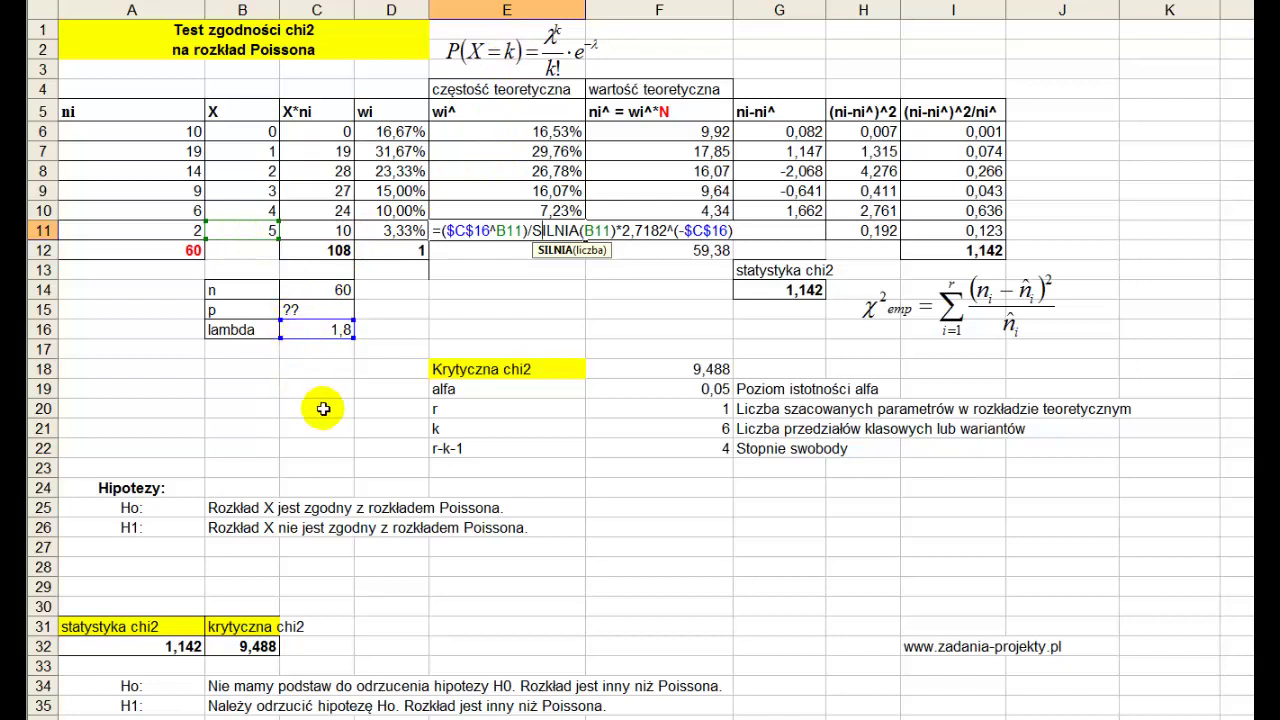
pyautogui.hotkey('ctrl', 'Return')
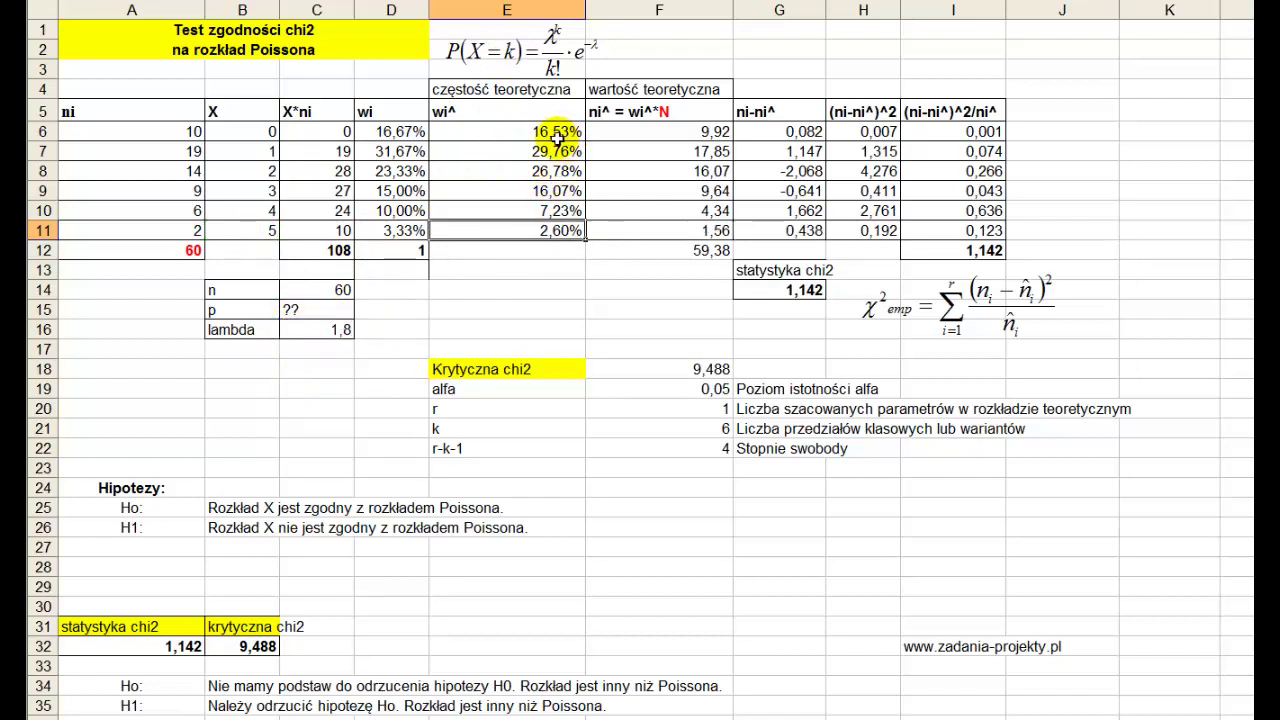
pyautogui.moveTo(556, 138); pyautogui.dragTo(553, 230)
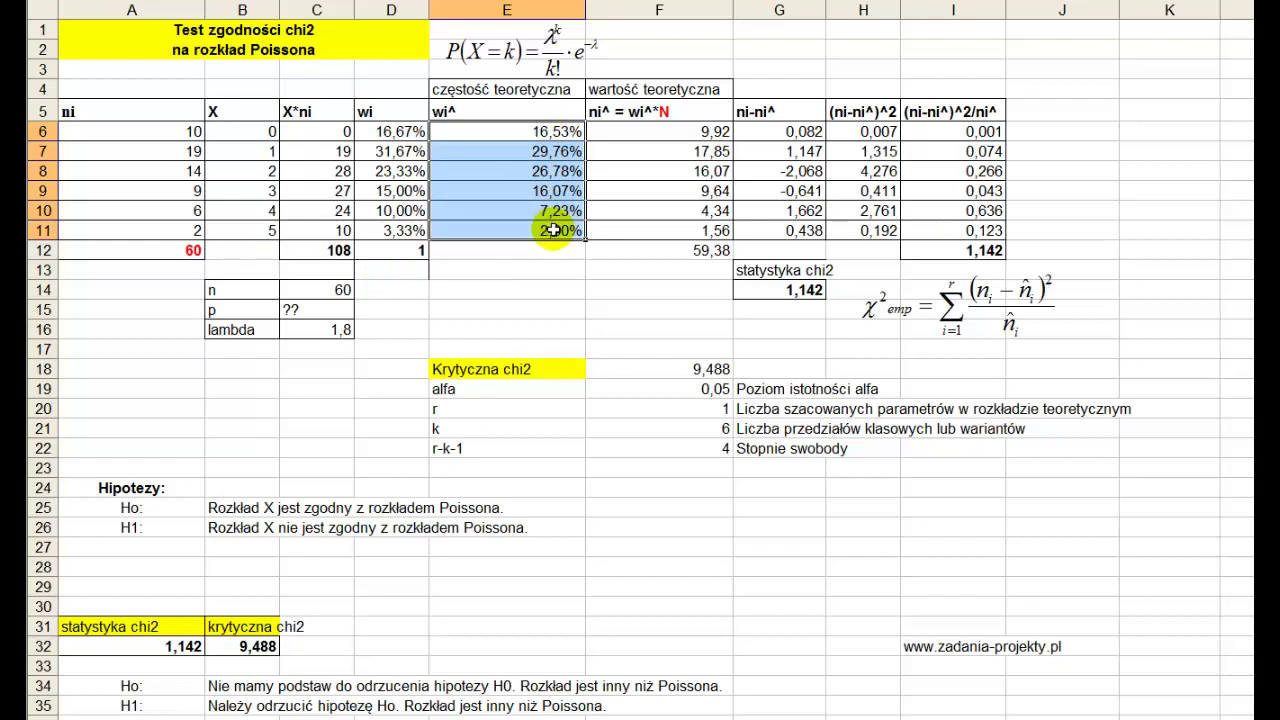
pyautogui.click(662, 88)
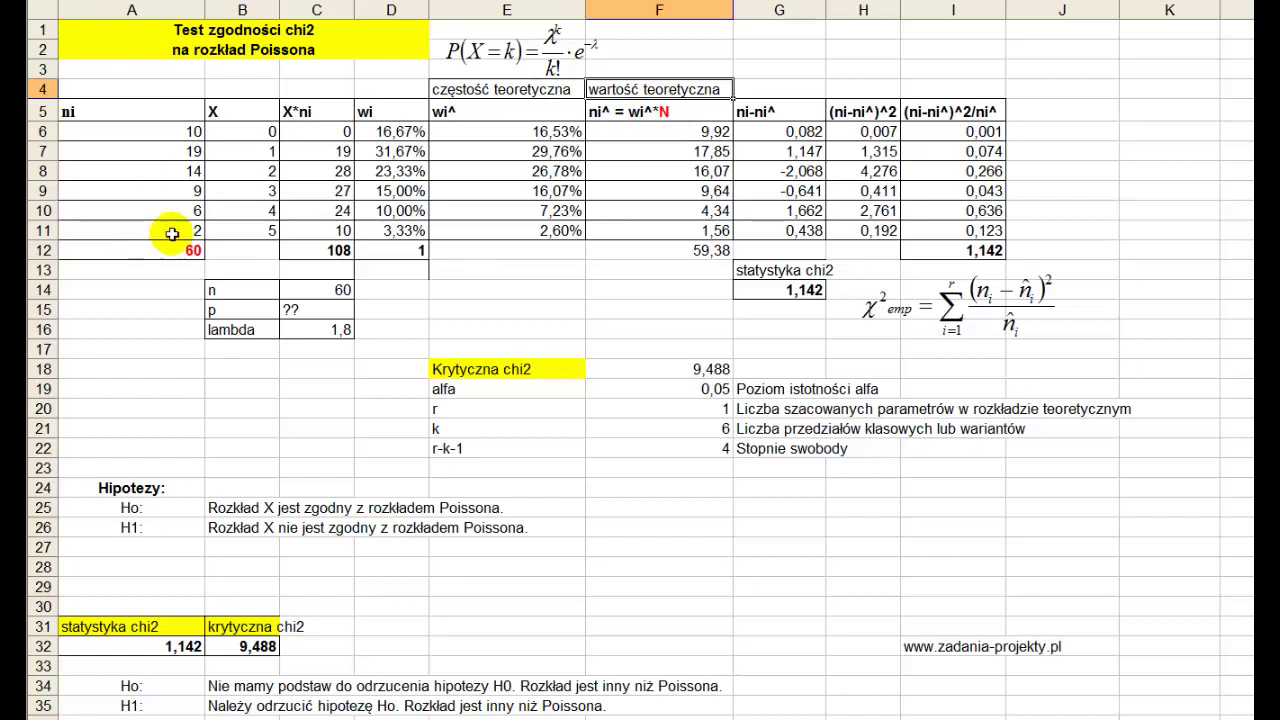
pyautogui.moveTo(634, 131); pyautogui.dragTo(638, 230)
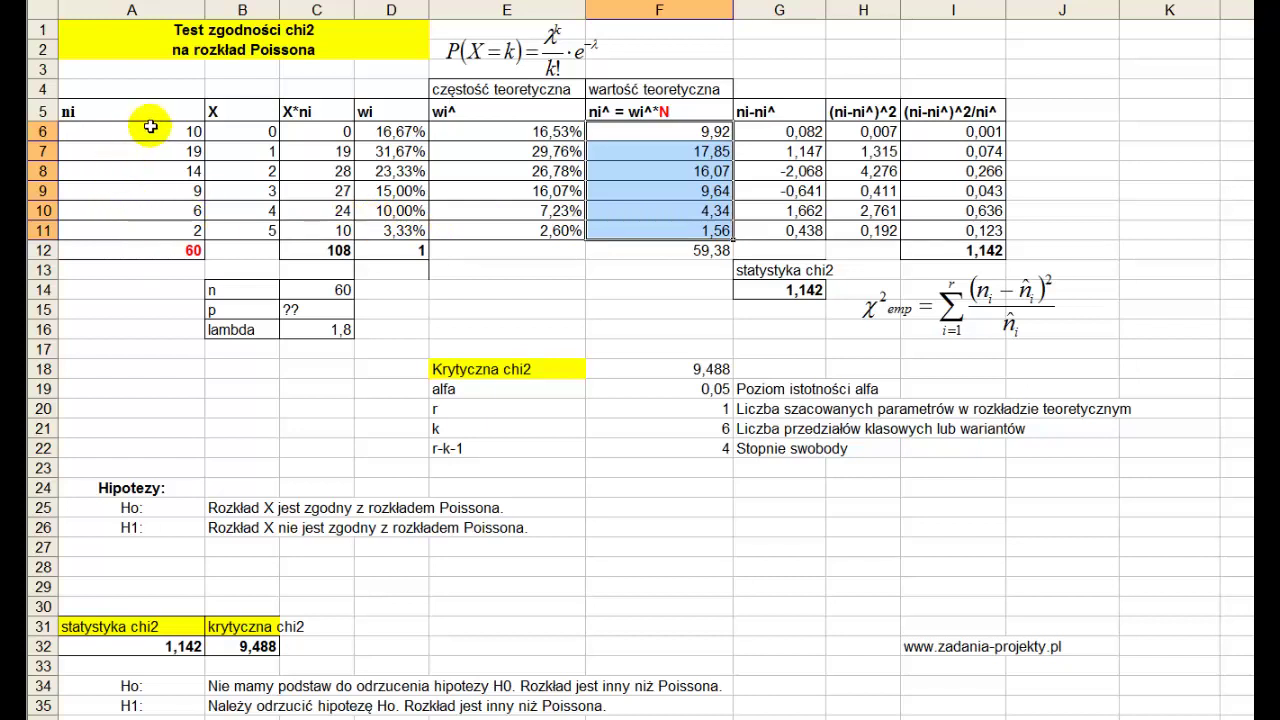
pyautogui.moveTo(150, 127); pyautogui.dragTo(150, 230)
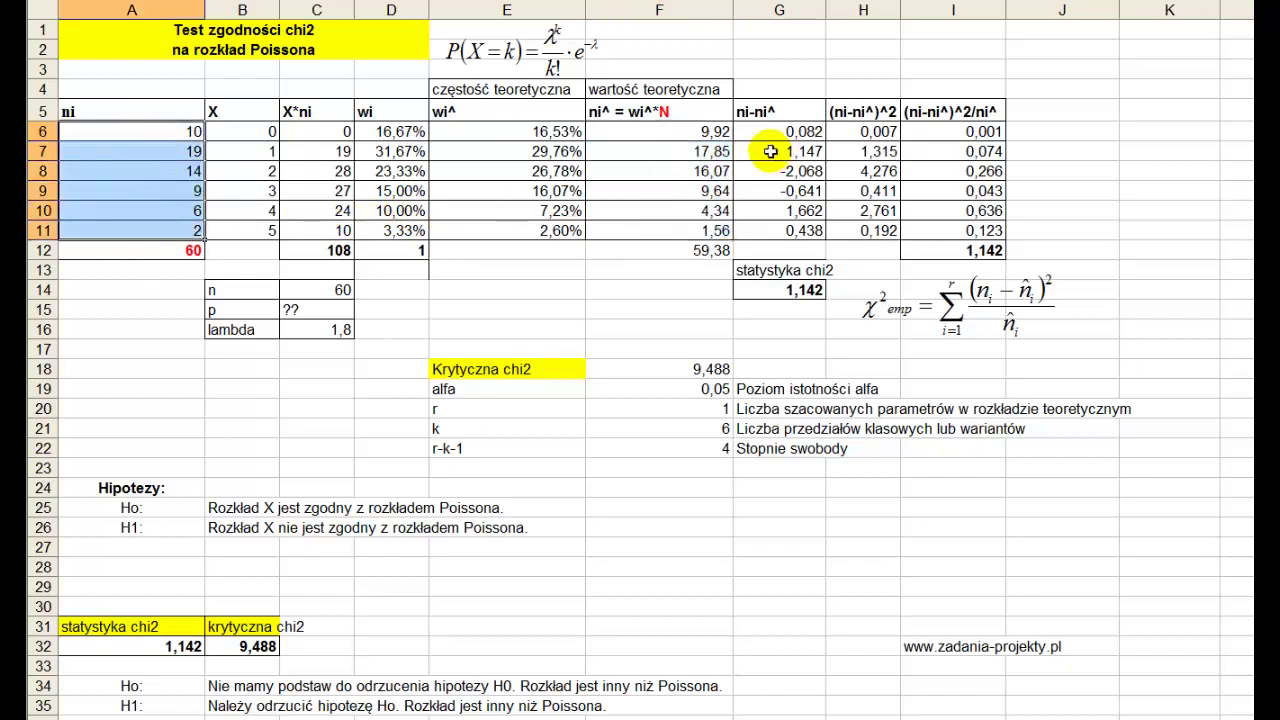
pyautogui.moveTo(694, 132); pyautogui.dragTo(694, 228)
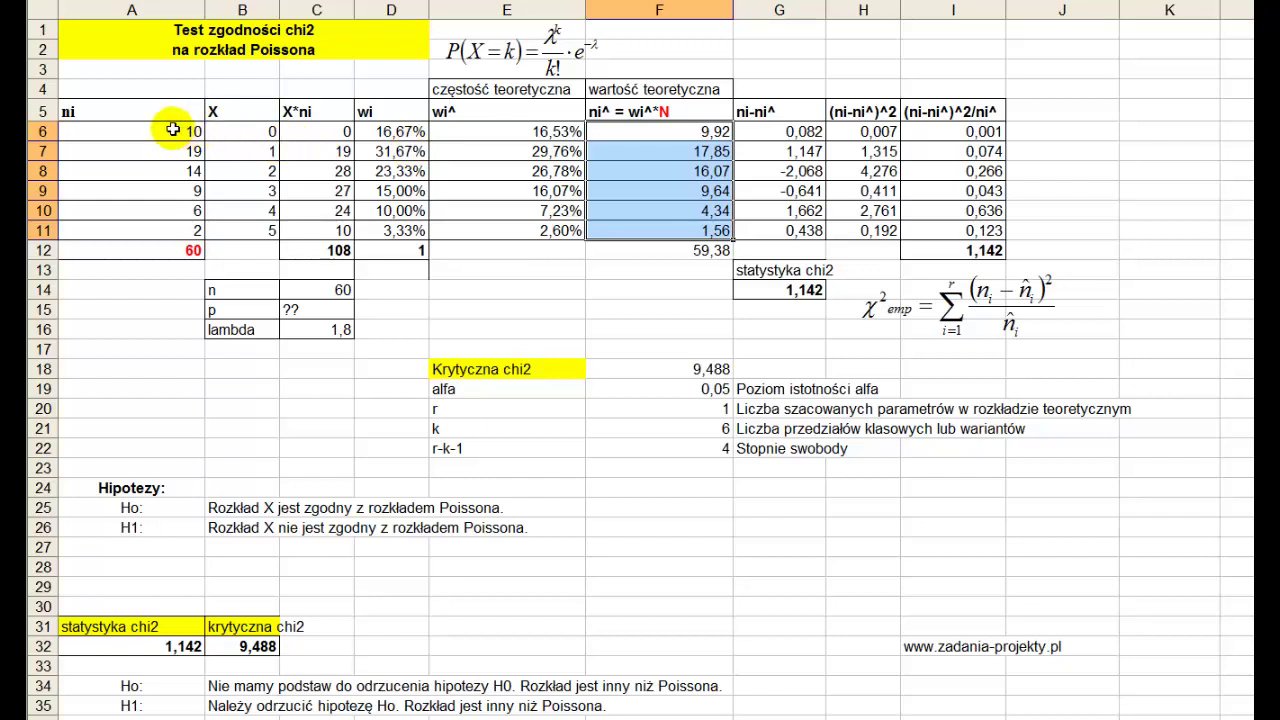
pyautogui.moveTo(173, 130); pyautogui.dragTo(170, 230)
pyautogui.click(660, 153)
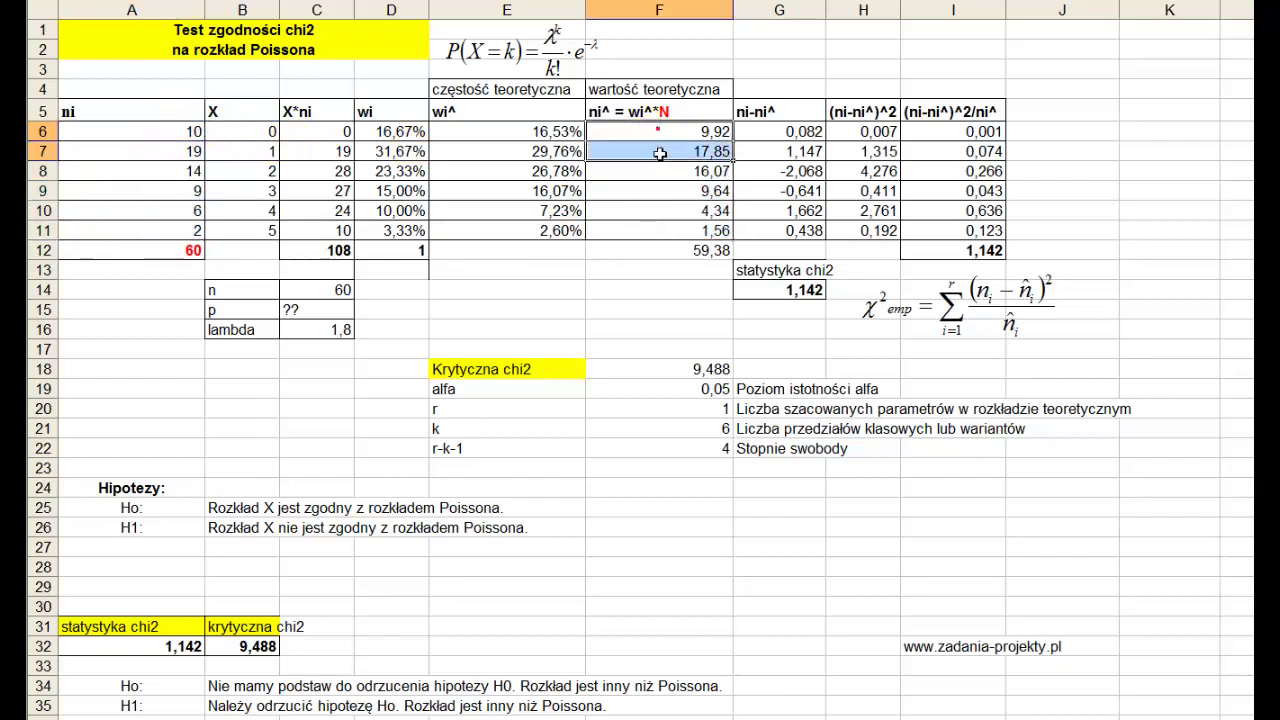
pyautogui.moveTo(660, 153); pyautogui.dragTo(660, 225)
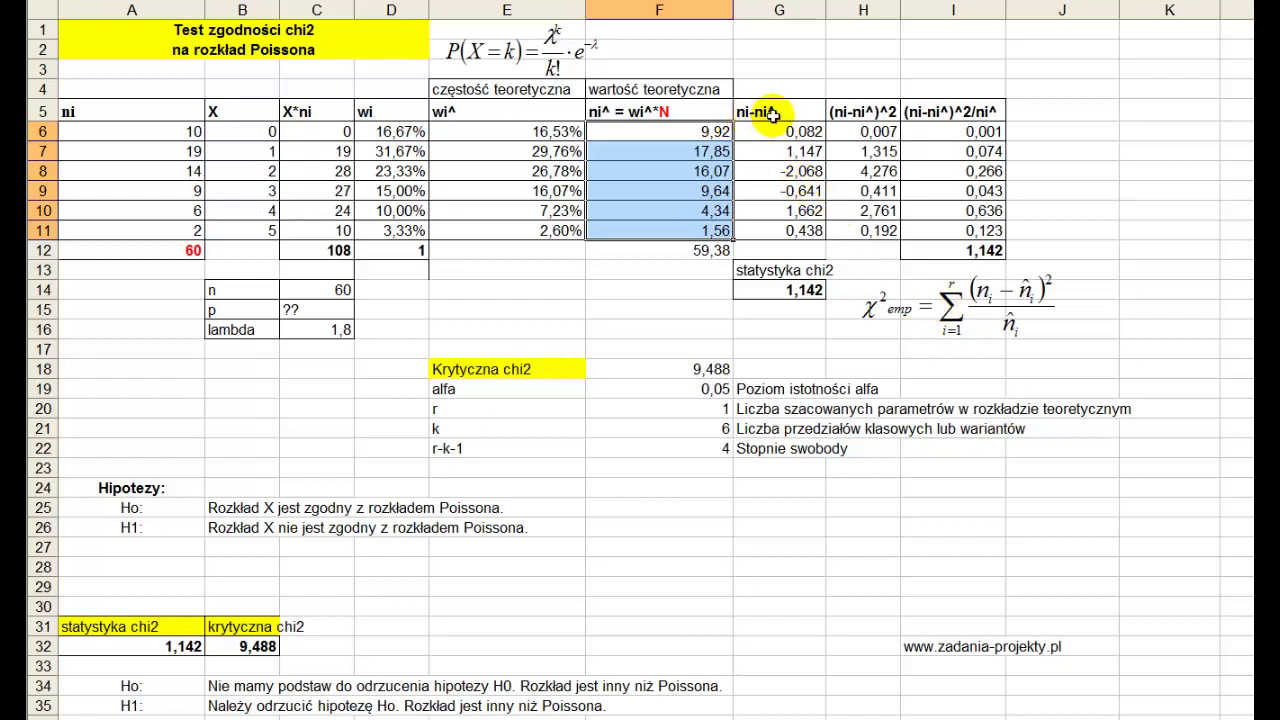
pyautogui.moveTo(180, 131); pyautogui.dragTo(180, 230)
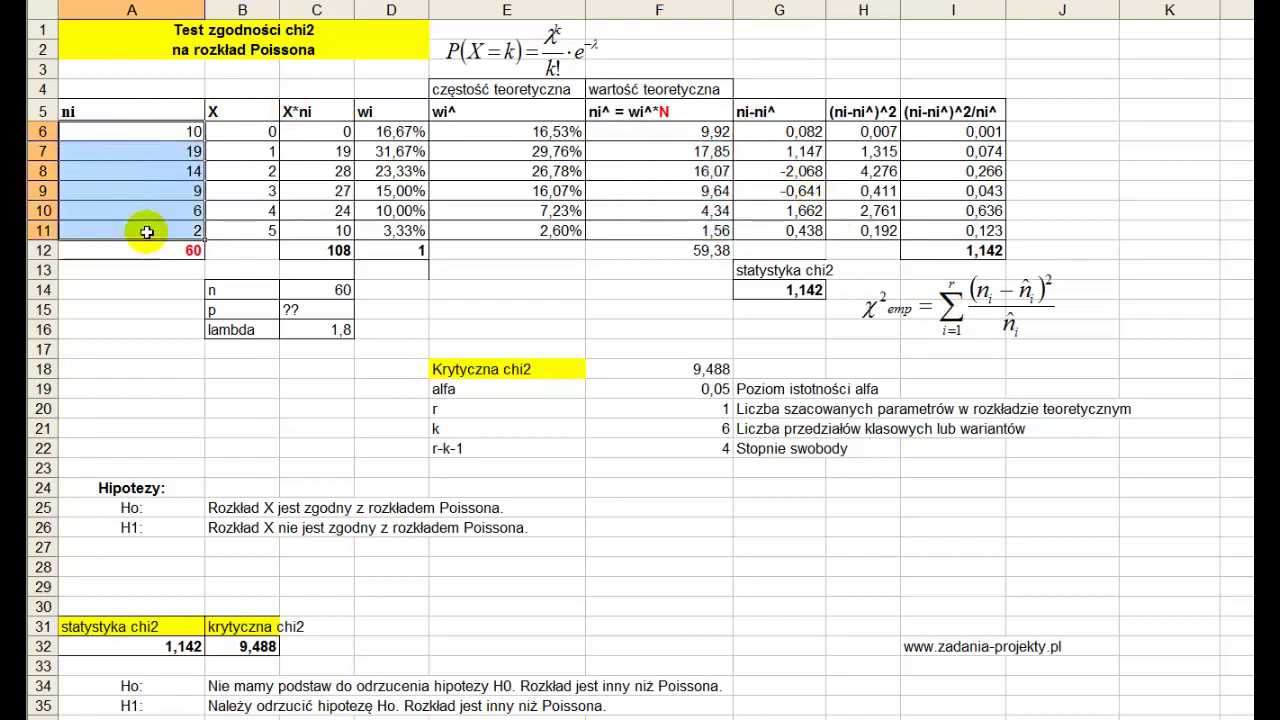
pyautogui.moveTo(684, 130); pyautogui.dragTo(614, 229)
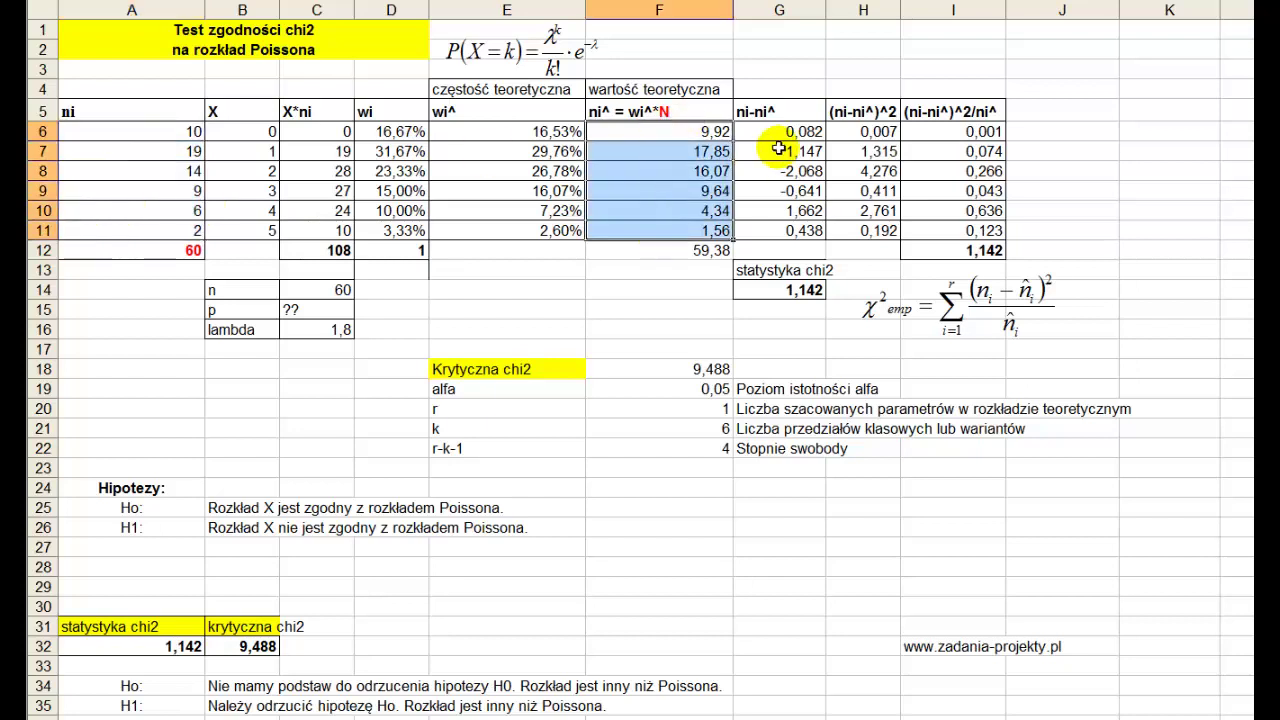
pyautogui.moveTo(772, 131); pyautogui.dragTo(766, 222)
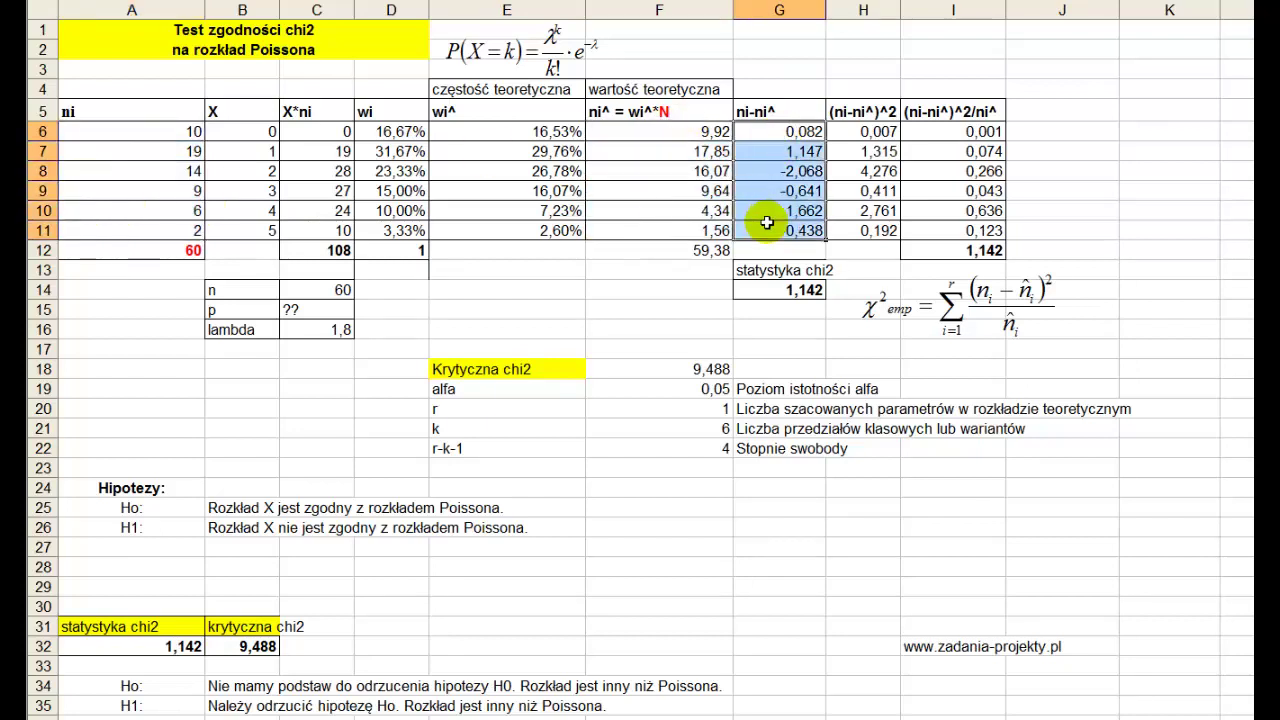
pyautogui.click(860, 112)
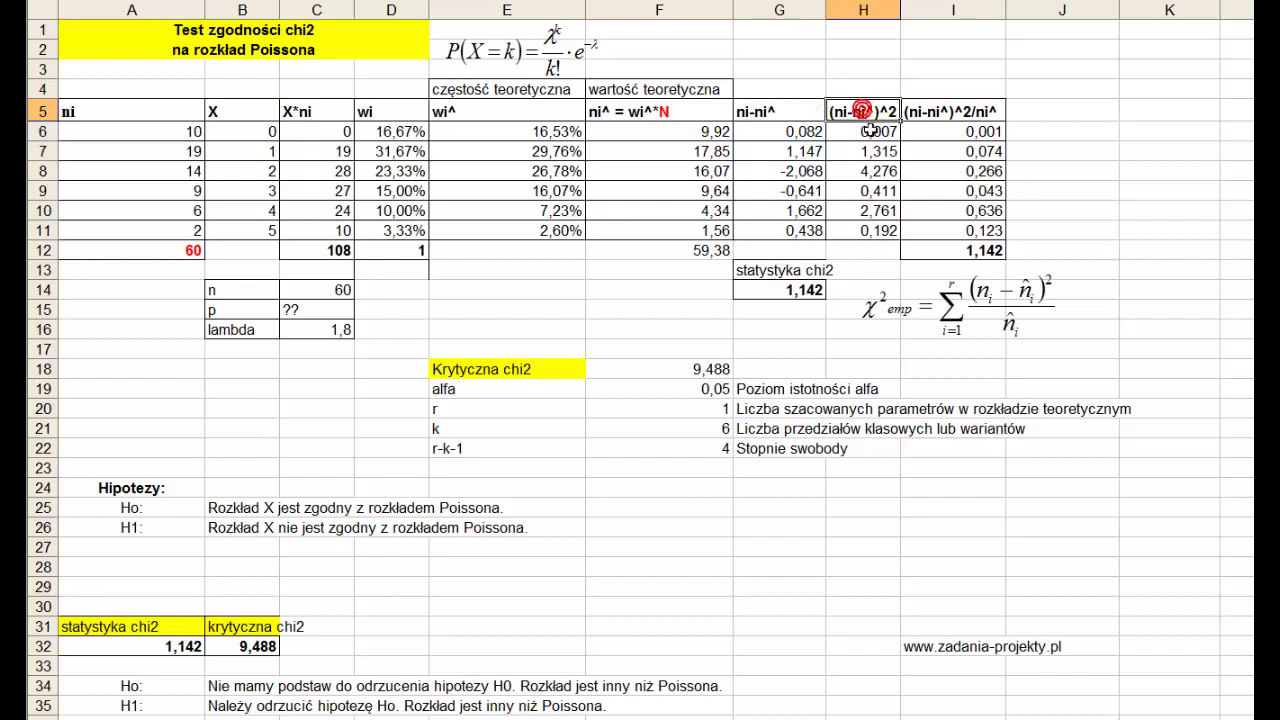
pyautogui.moveTo(864, 131); pyautogui.dragTo(870, 231)
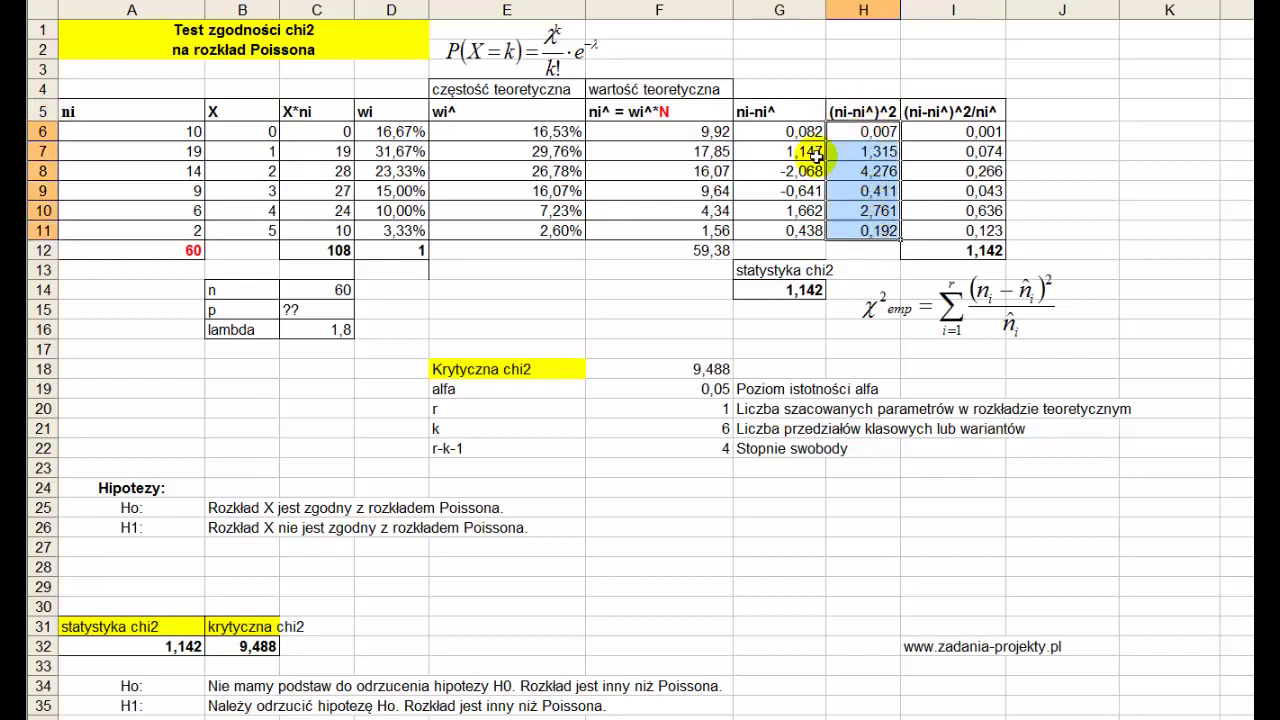
pyautogui.moveTo(805, 131); pyautogui.dragTo(805, 230)
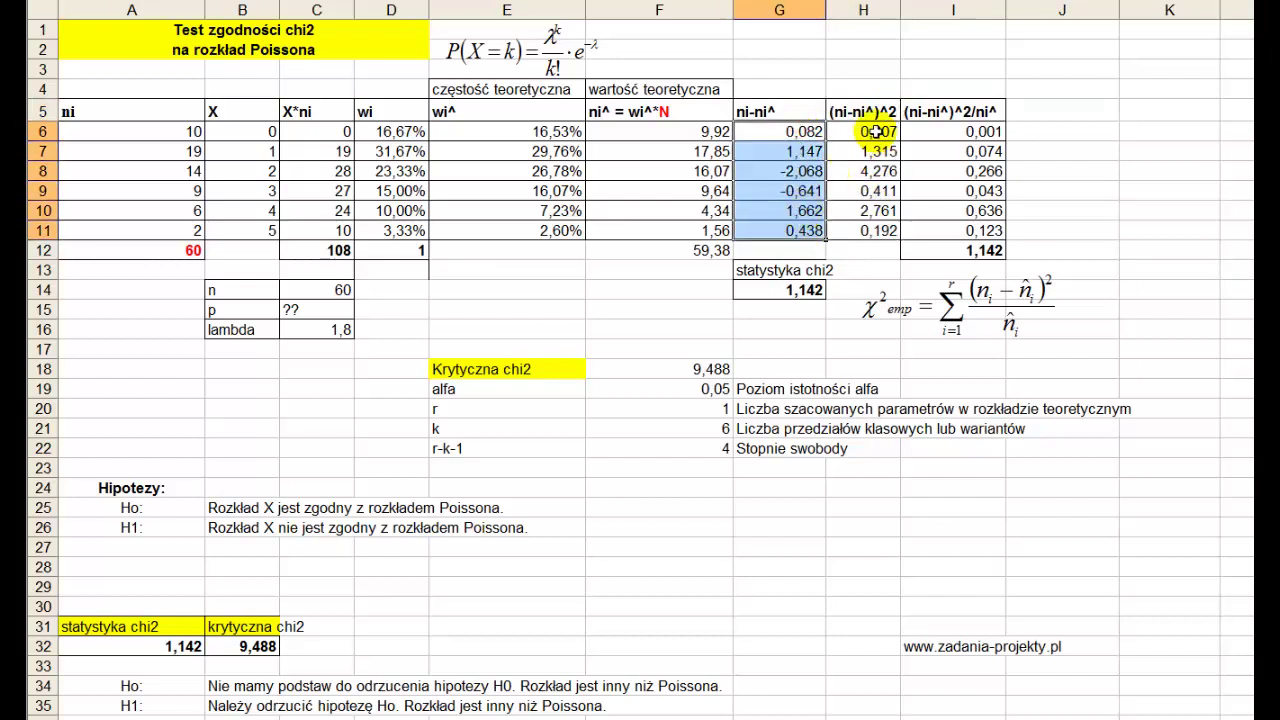
pyautogui.moveTo(875, 131)
pyautogui.mouseDown()
pyautogui.moveTo(872, 246)
pyautogui.moveTo(876, 236)
pyautogui.mouseUp()
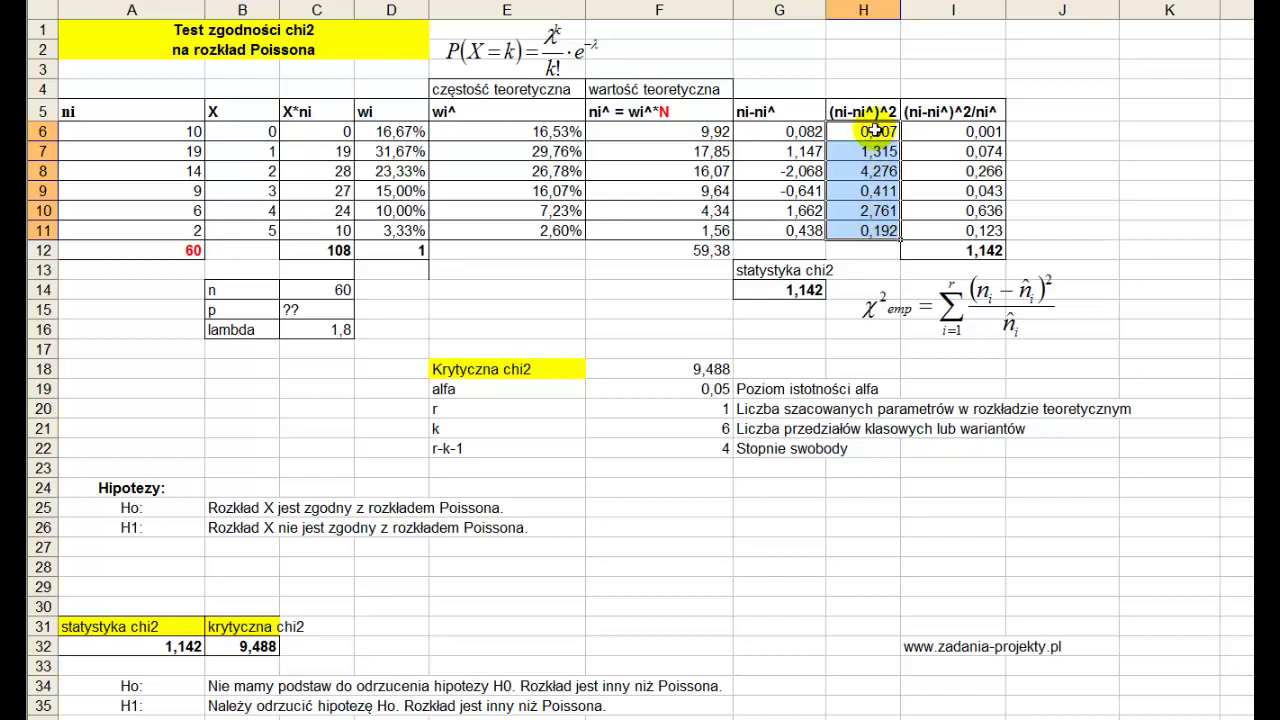
pyautogui.moveTo(875, 131); pyautogui.dragTo(870, 233)
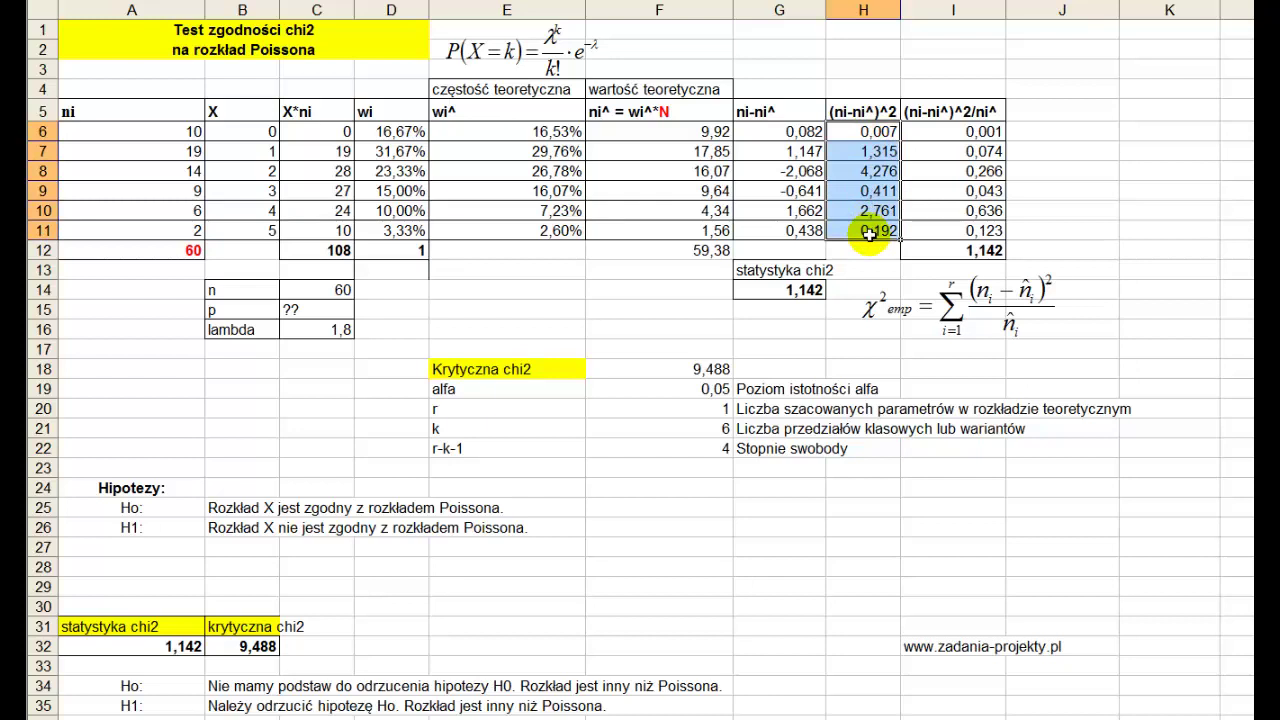
pyautogui.moveTo(673, 131); pyautogui.dragTo(675, 222)
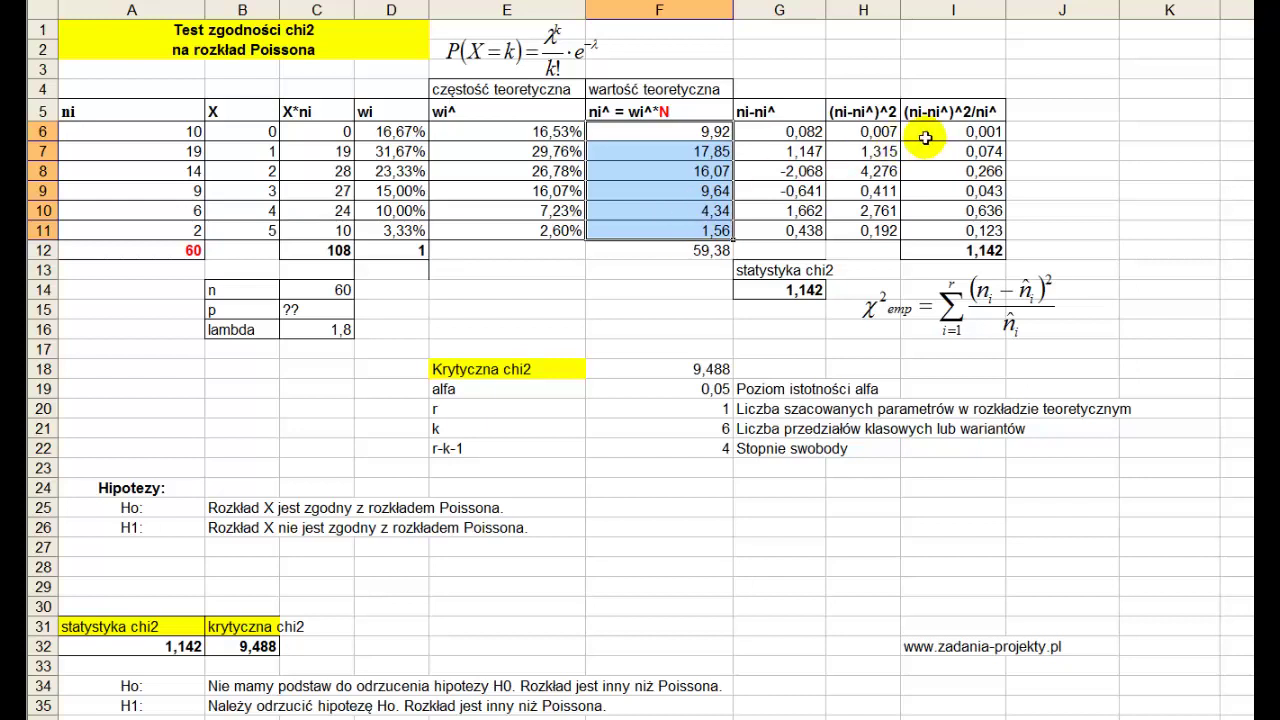
pyautogui.moveTo(955, 131); pyautogui.dragTo(948, 234)
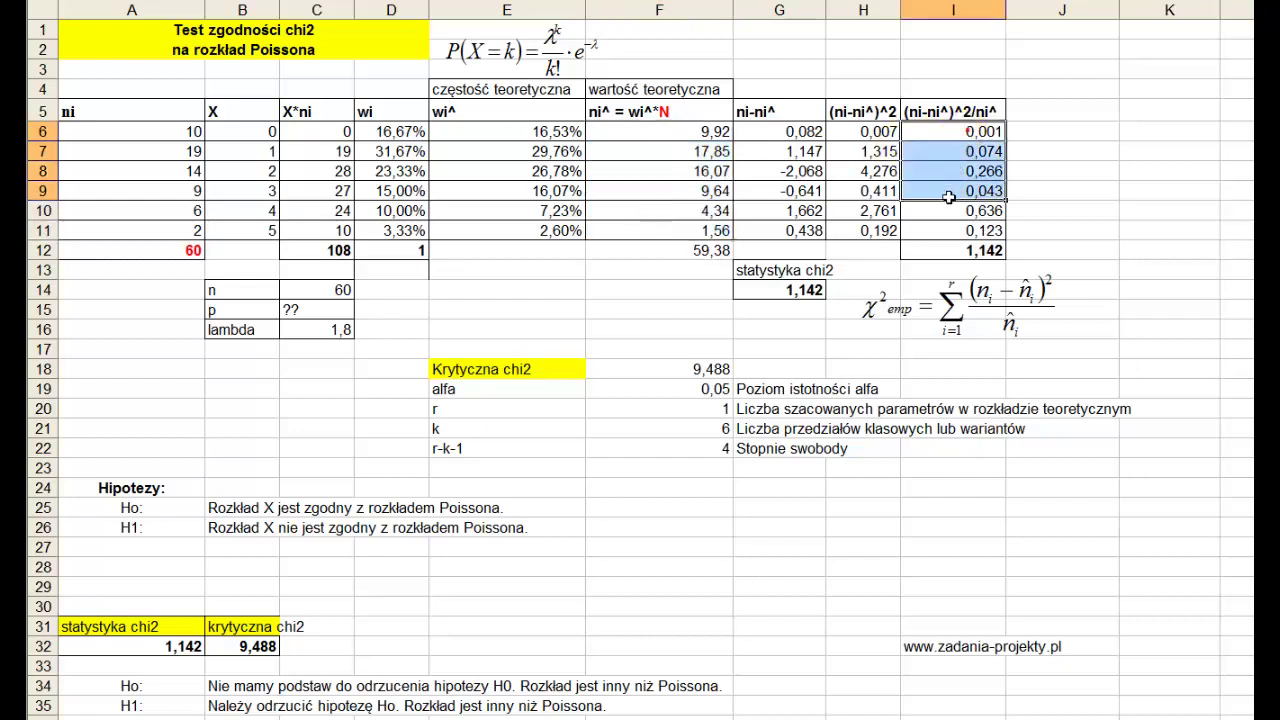
pyautogui.click(938, 254)
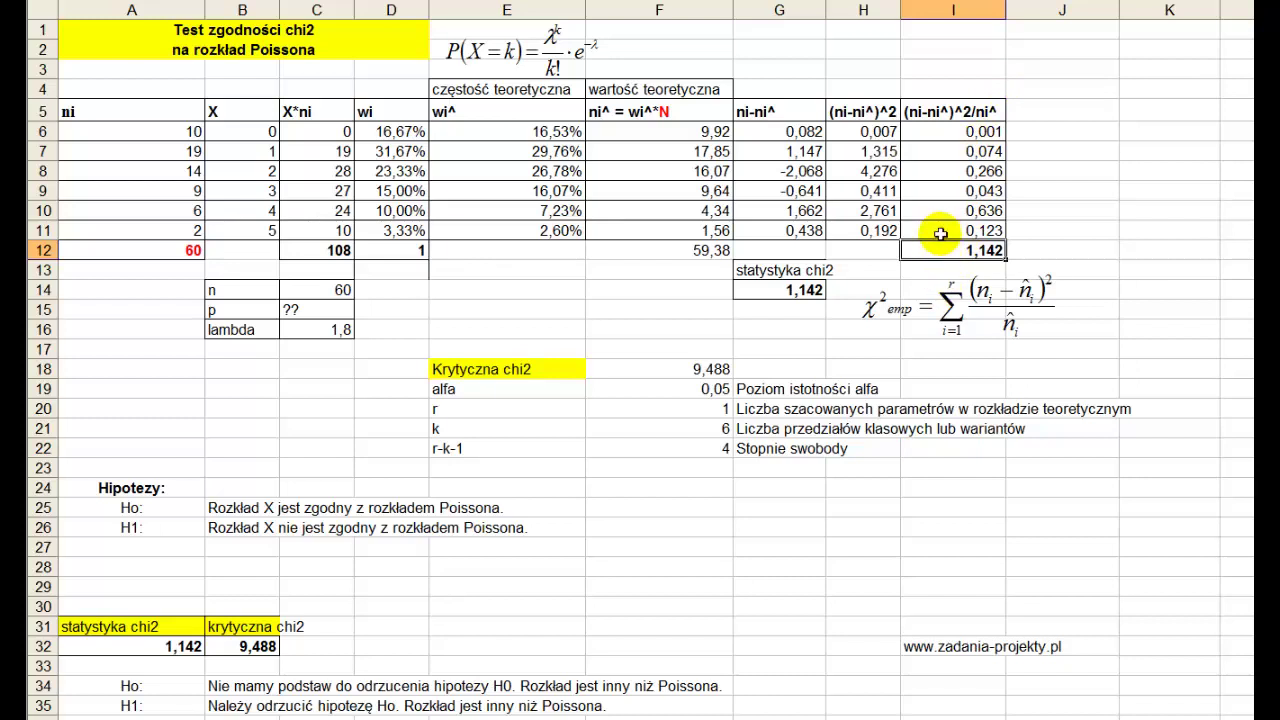
pyautogui.click(781, 272)
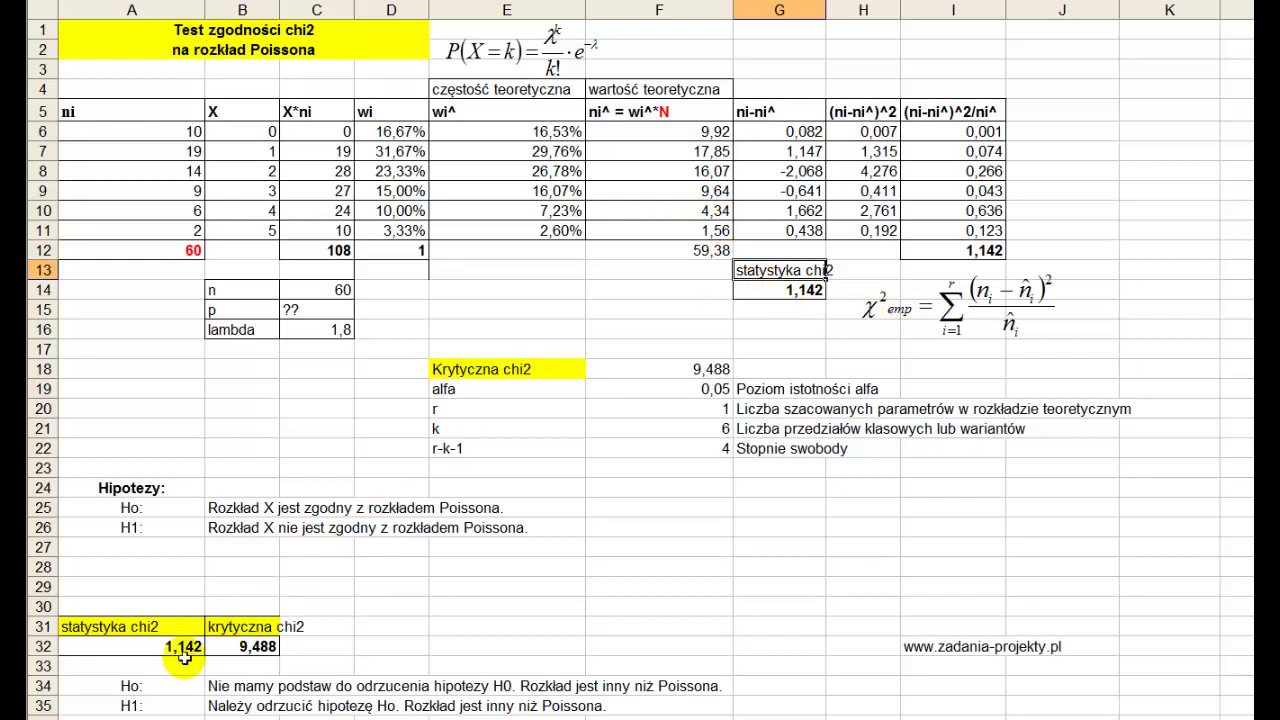
pyautogui.click(140, 627)
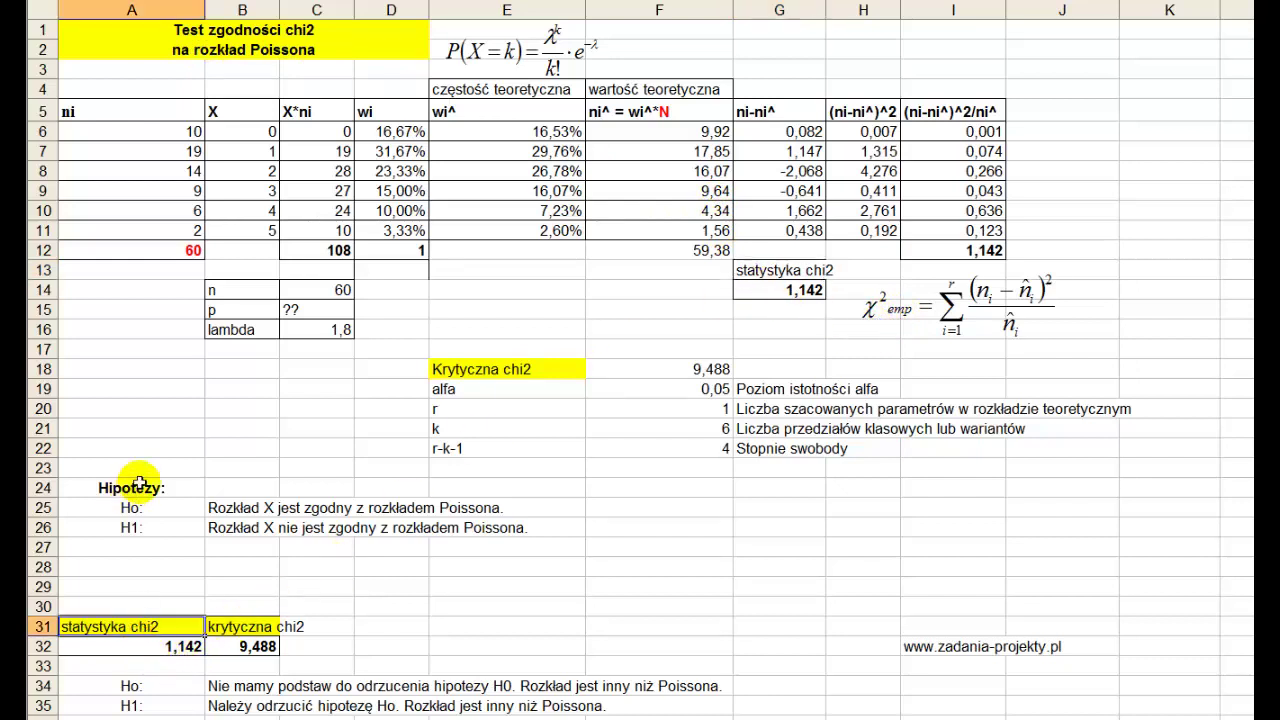
pyautogui.moveTo(138, 484); pyautogui.dragTo(240, 522)
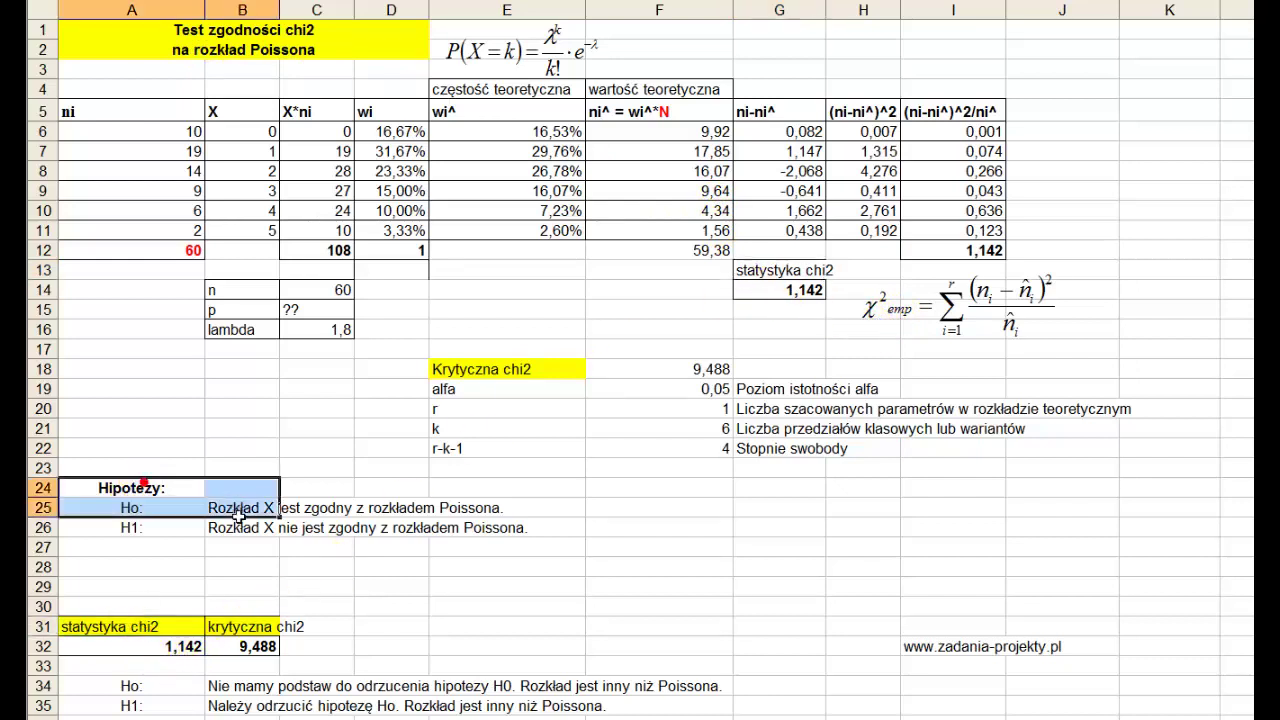
pyautogui.click(136, 647)
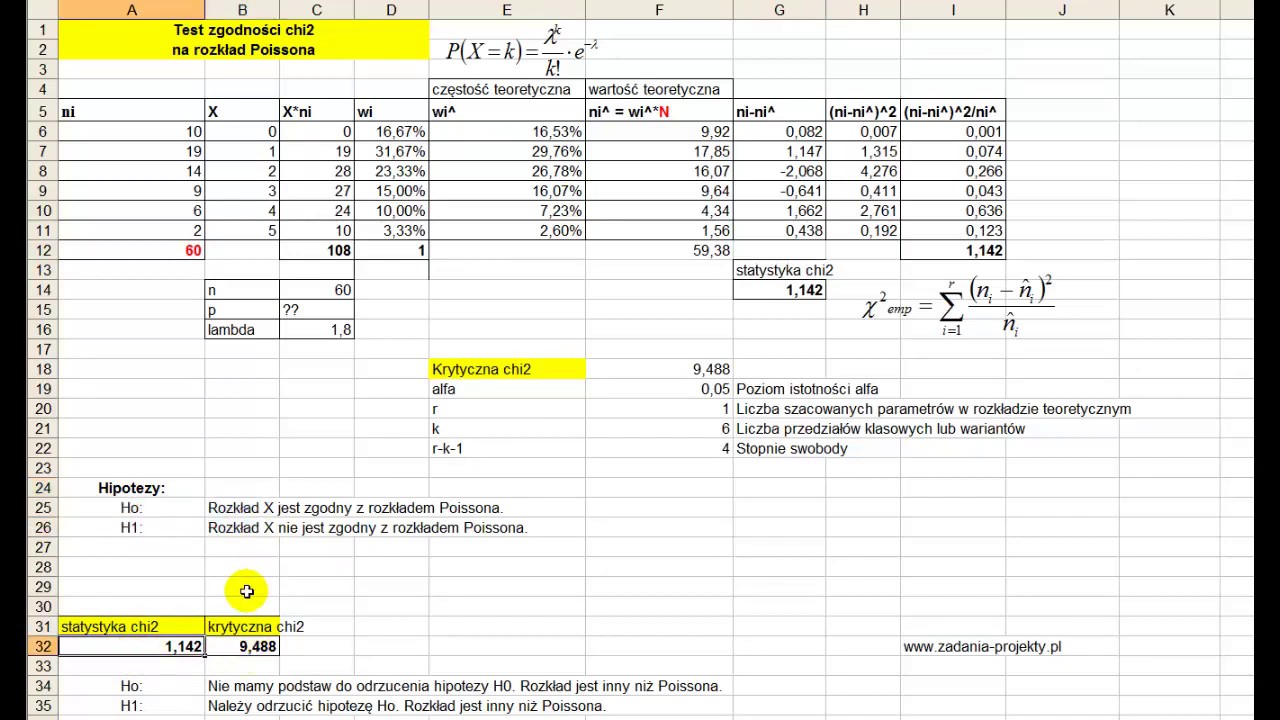
pyautogui.click(183, 521)
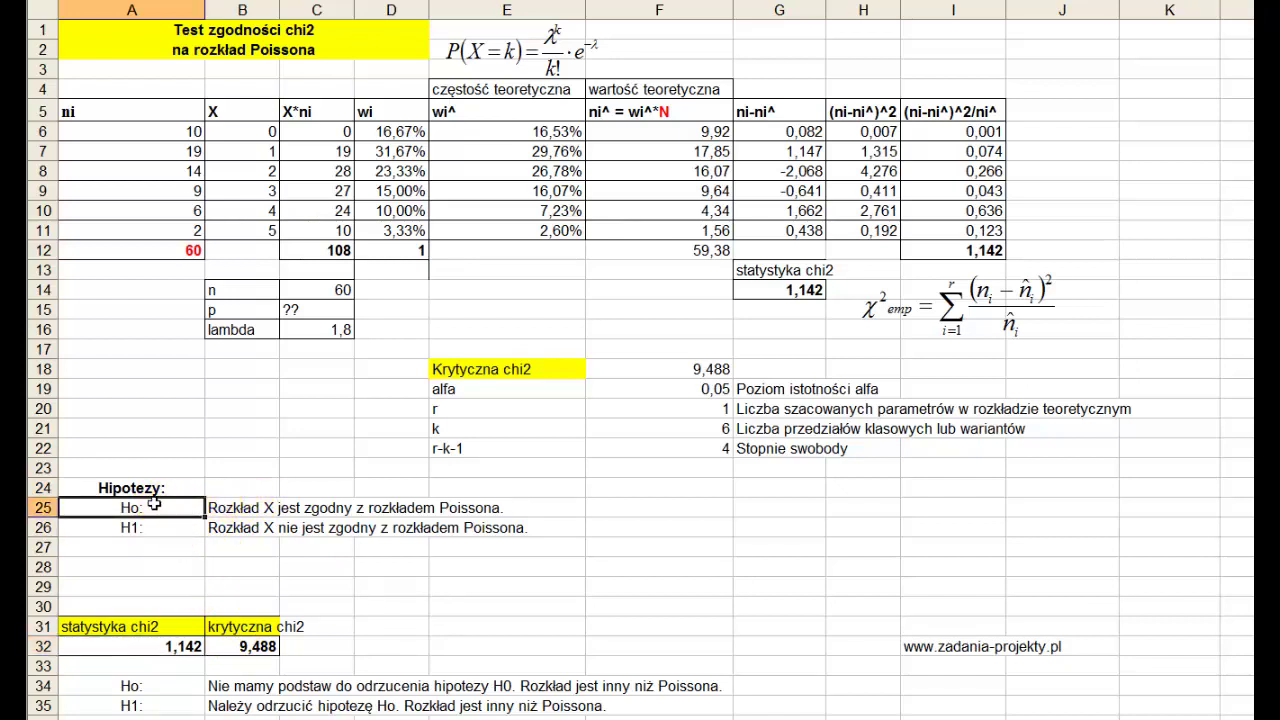
pyautogui.click(243, 508)
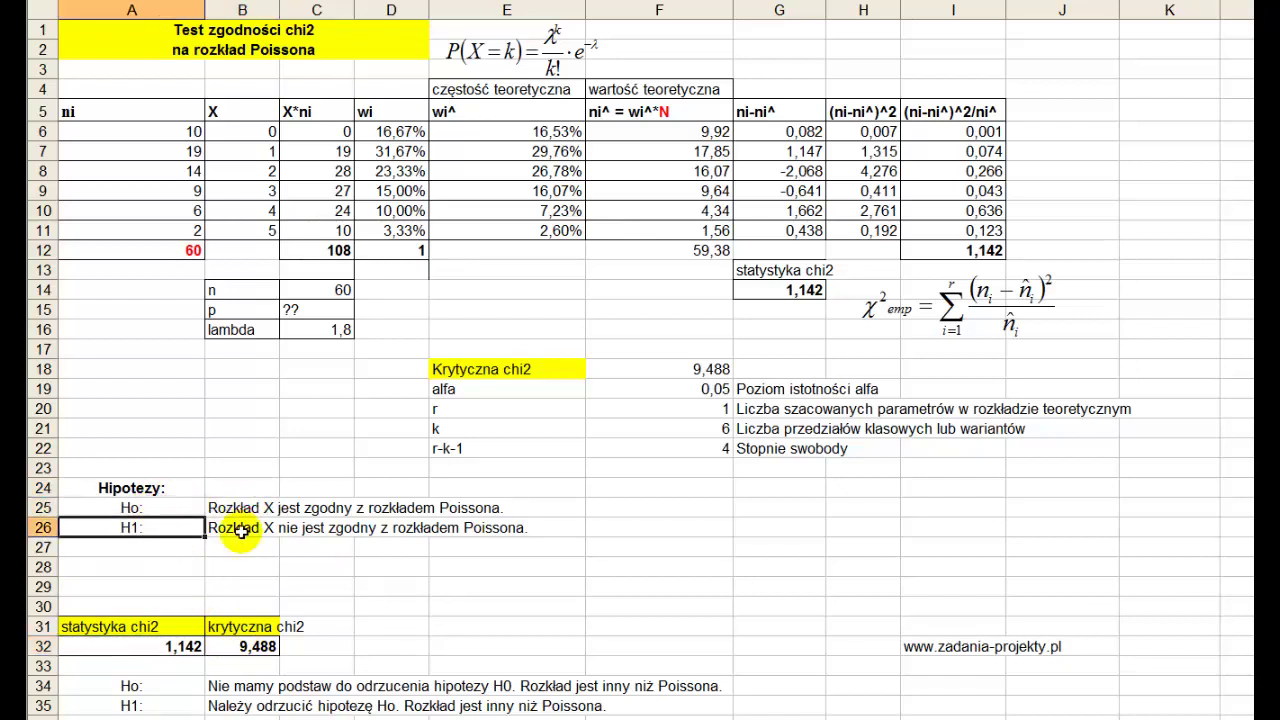
pyautogui.click(243, 528)
pyautogui.click(245, 642)
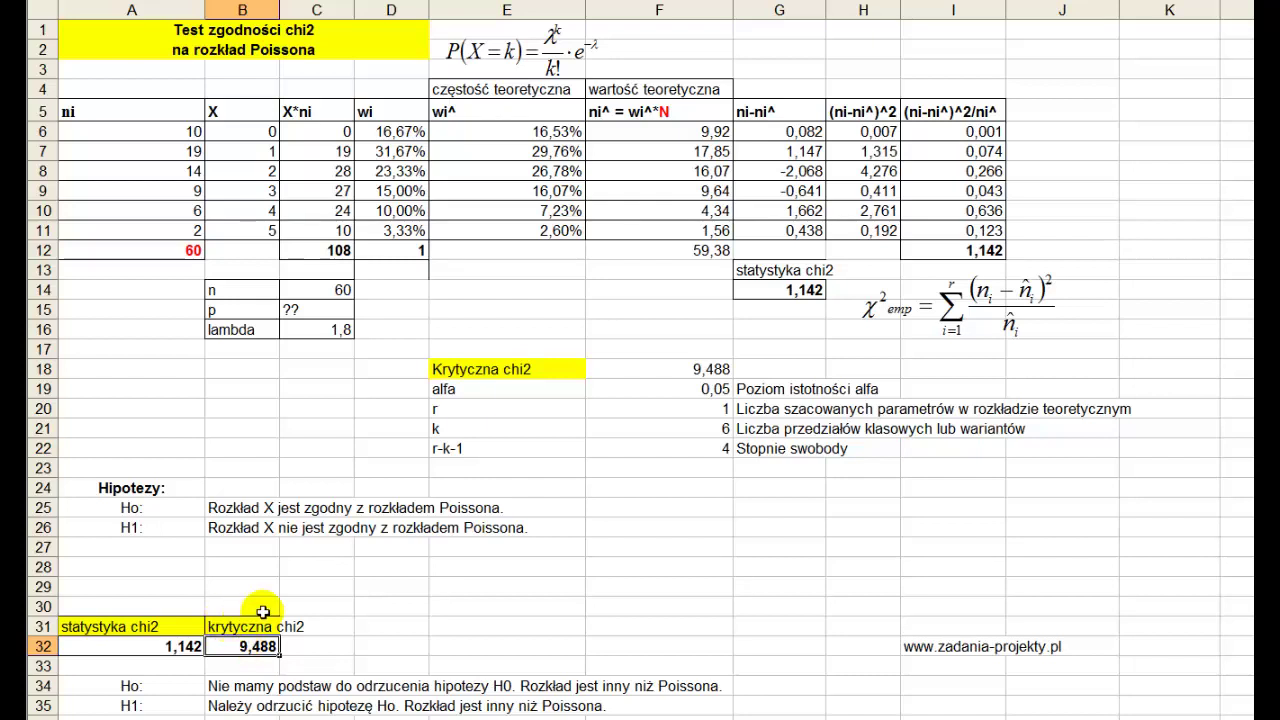
pyautogui.doubleClick(665, 368)
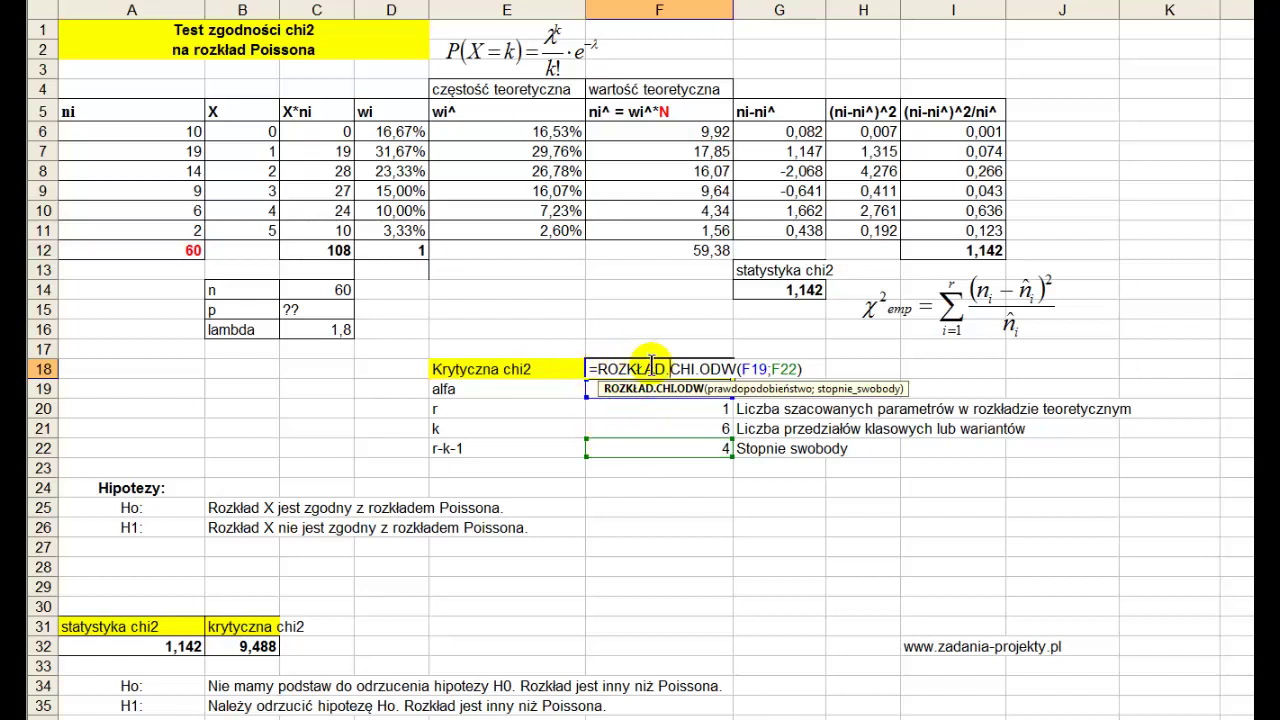
pyautogui.press('Escape')
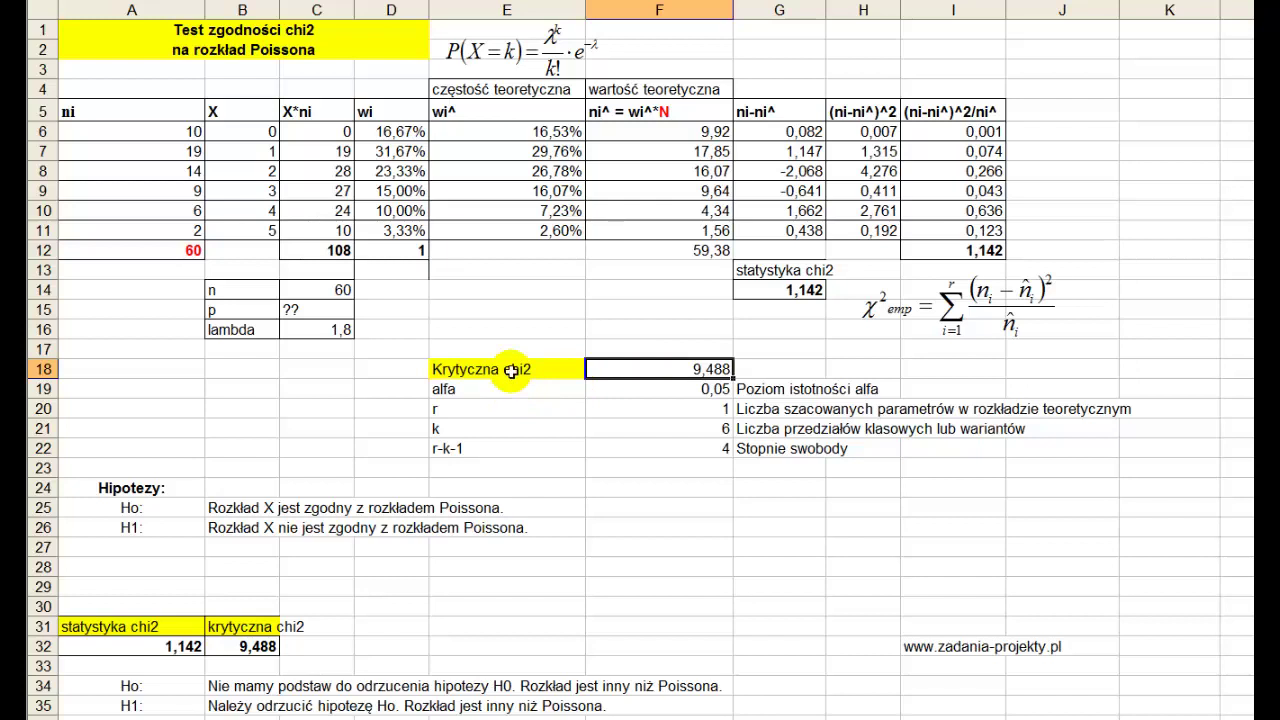
pyautogui.click(622, 388)
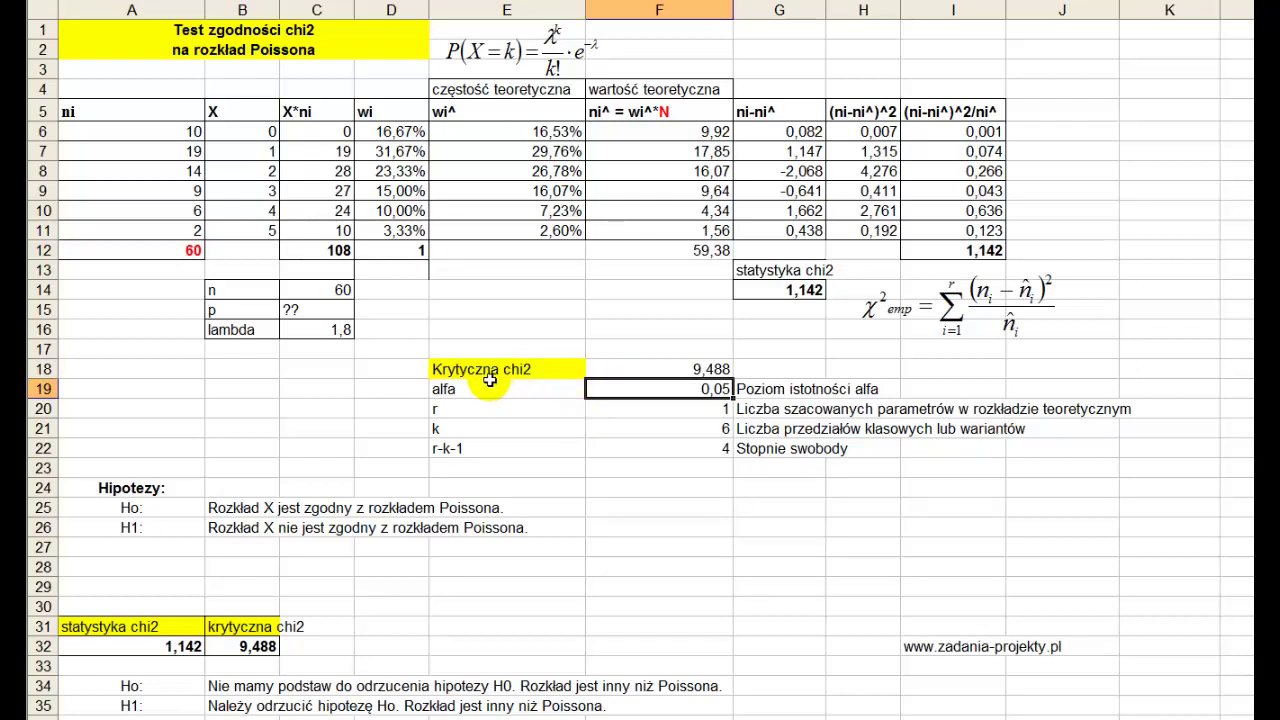
pyautogui.doubleClick(658, 369)
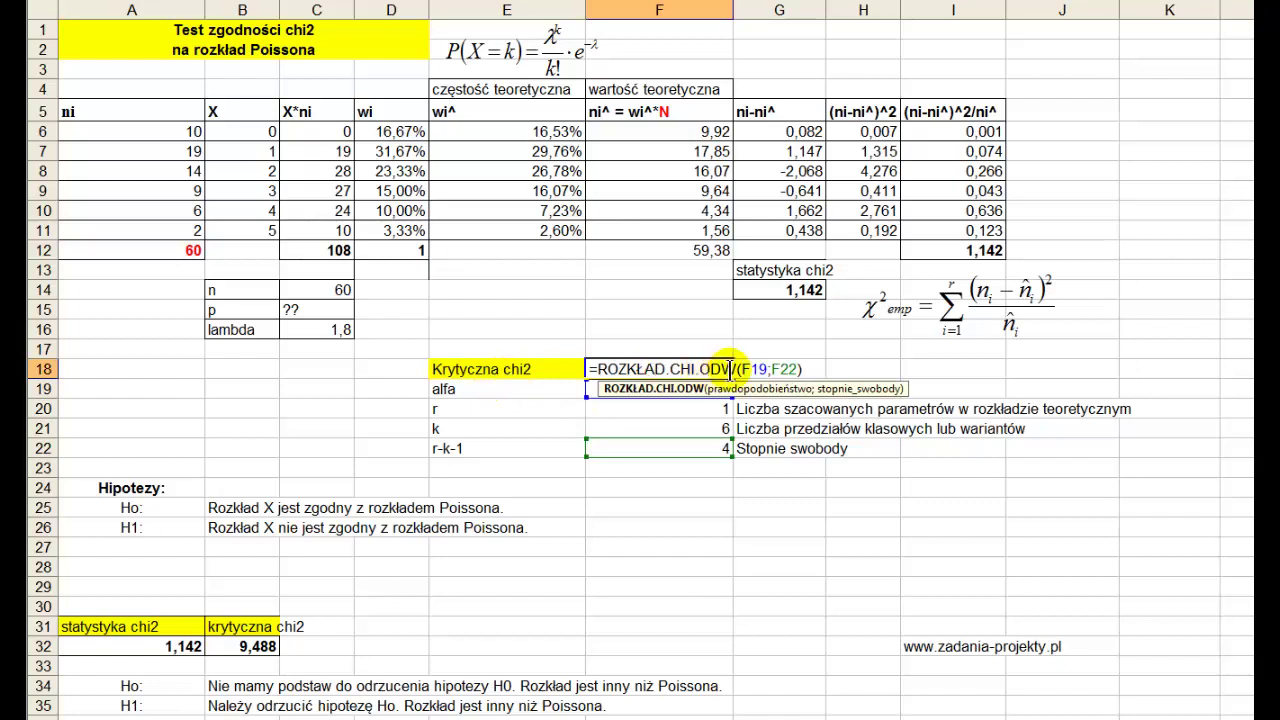
pyautogui.click(774, 369)
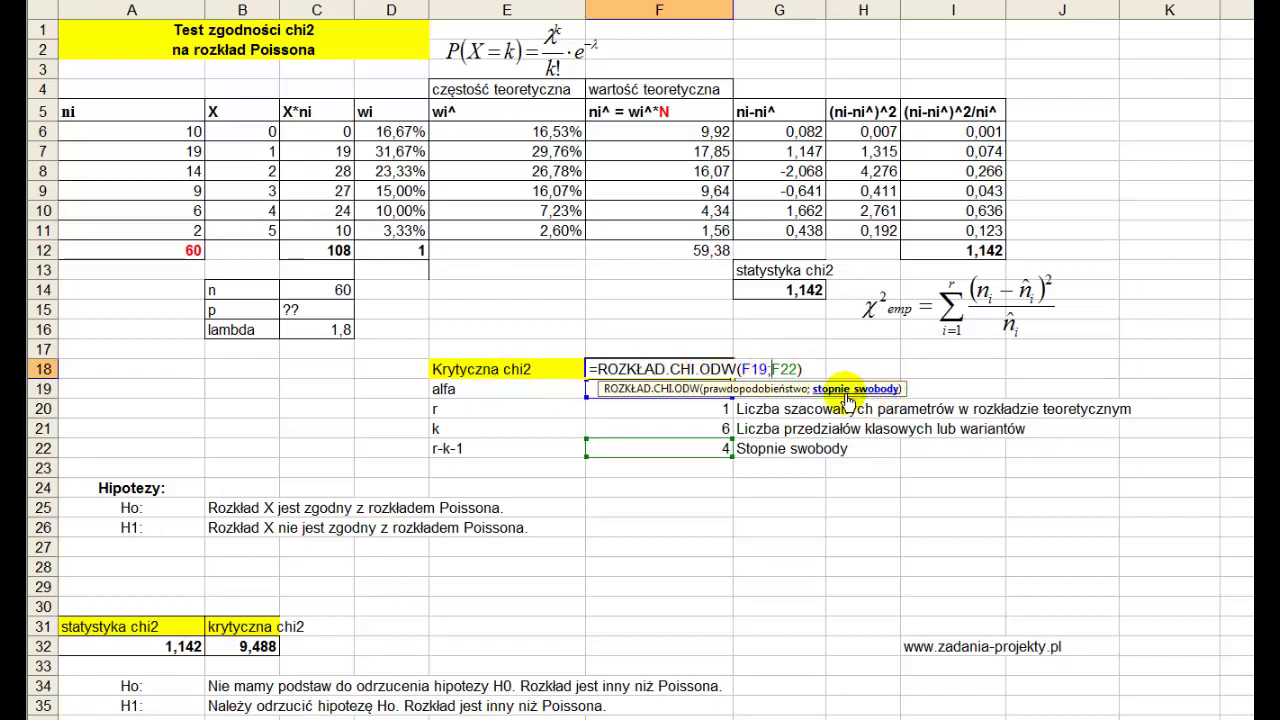
pyautogui.press('Escape')
pyautogui.moveTo(187, 131)
pyautogui.mouseDown()
pyautogui.moveTo(171, 241)
pyautogui.moveTo(185, 229)
pyautogui.mouseUp()
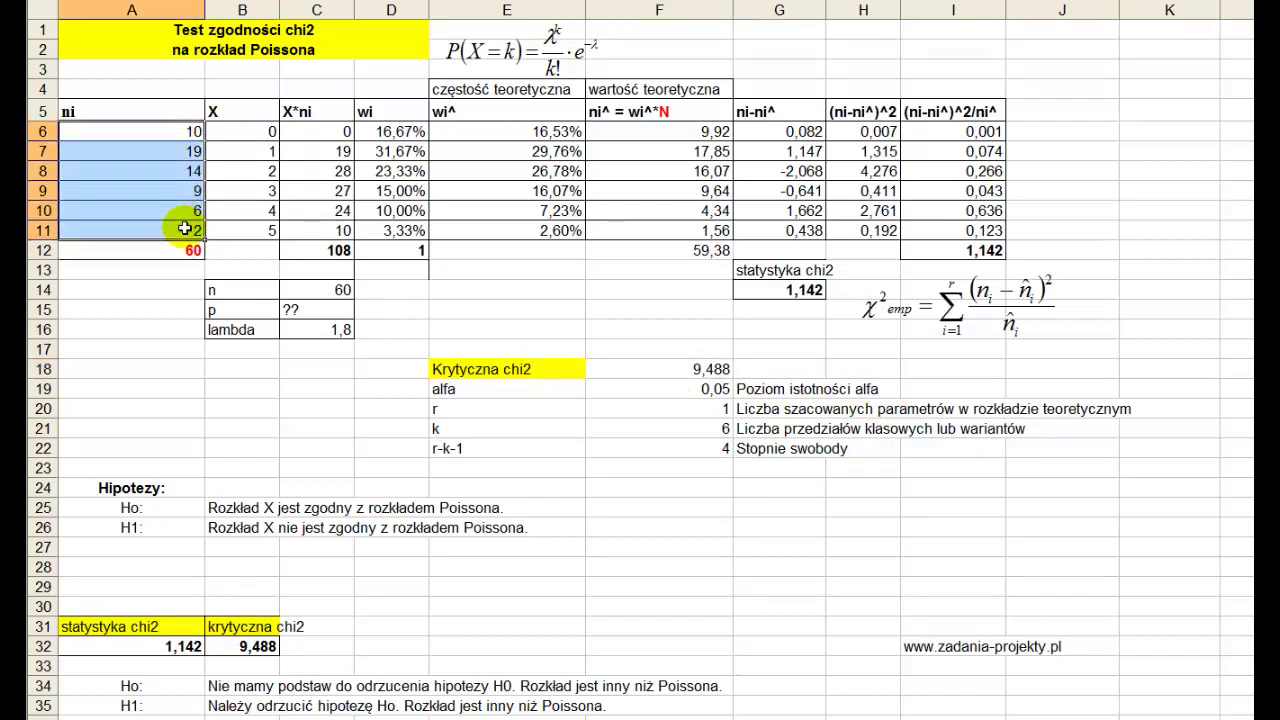
pyautogui.click(785, 409)
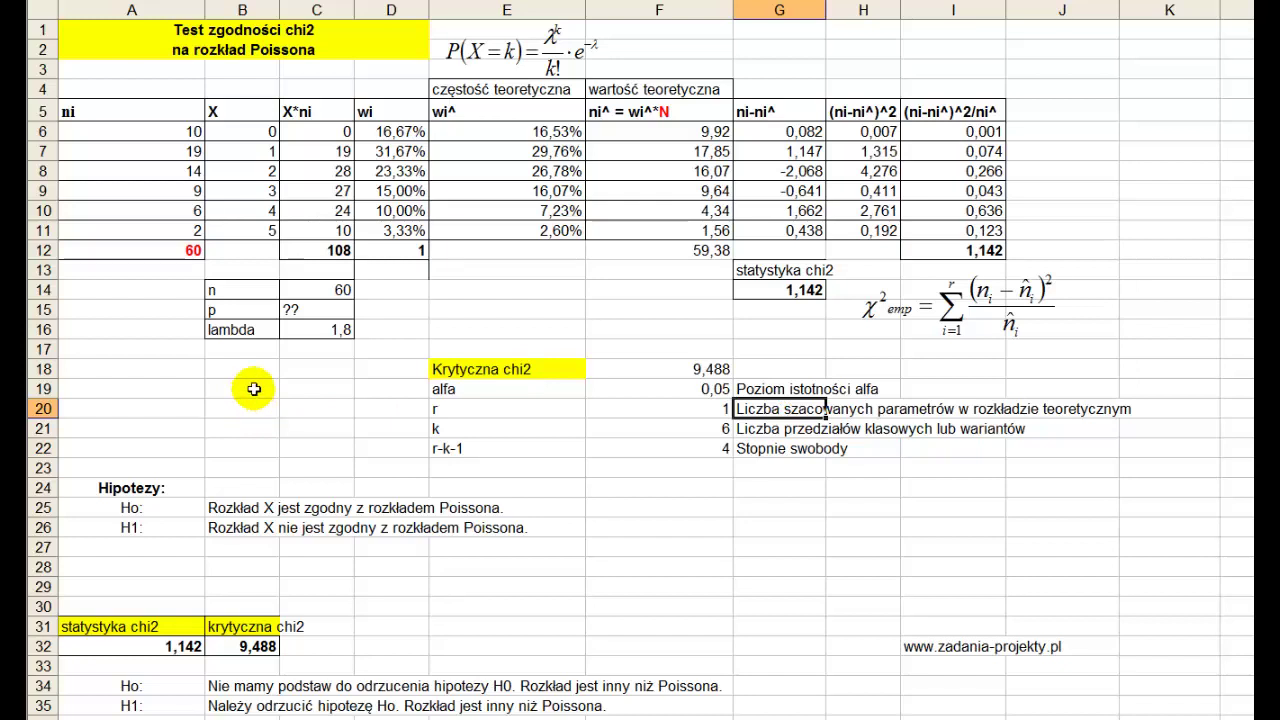
pyautogui.click(722, 409)
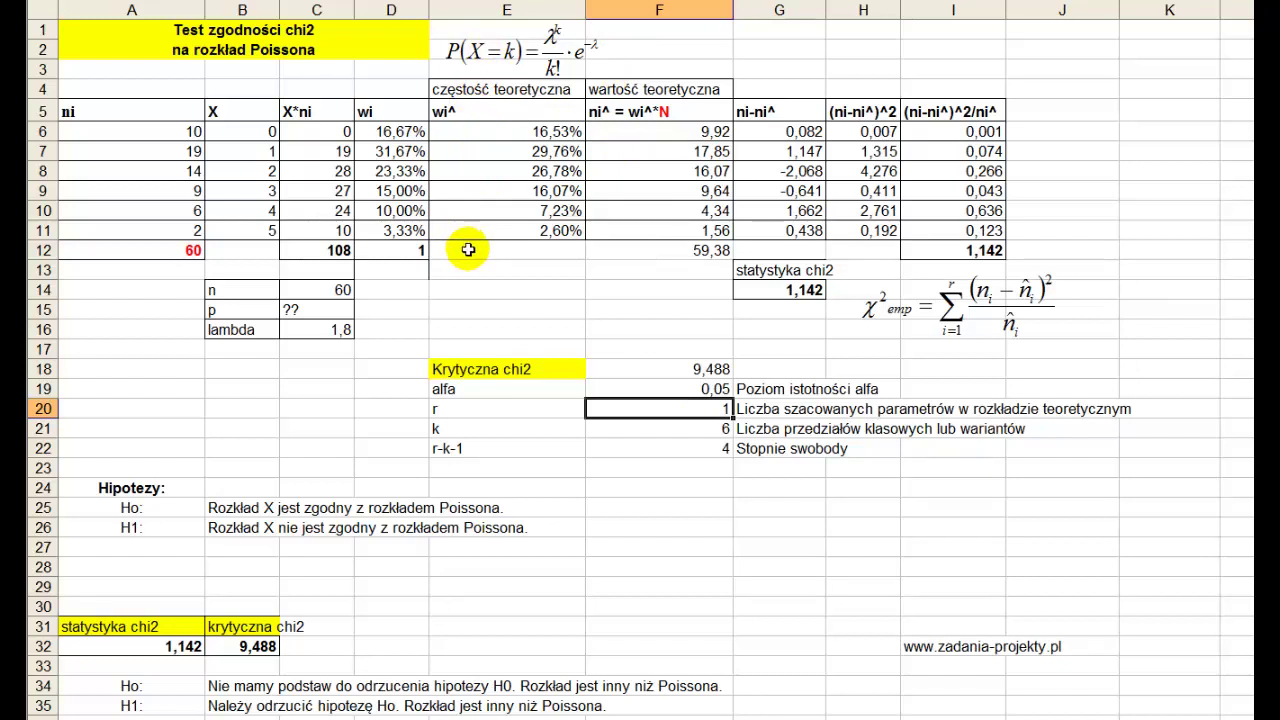
pyautogui.click(469, 451)
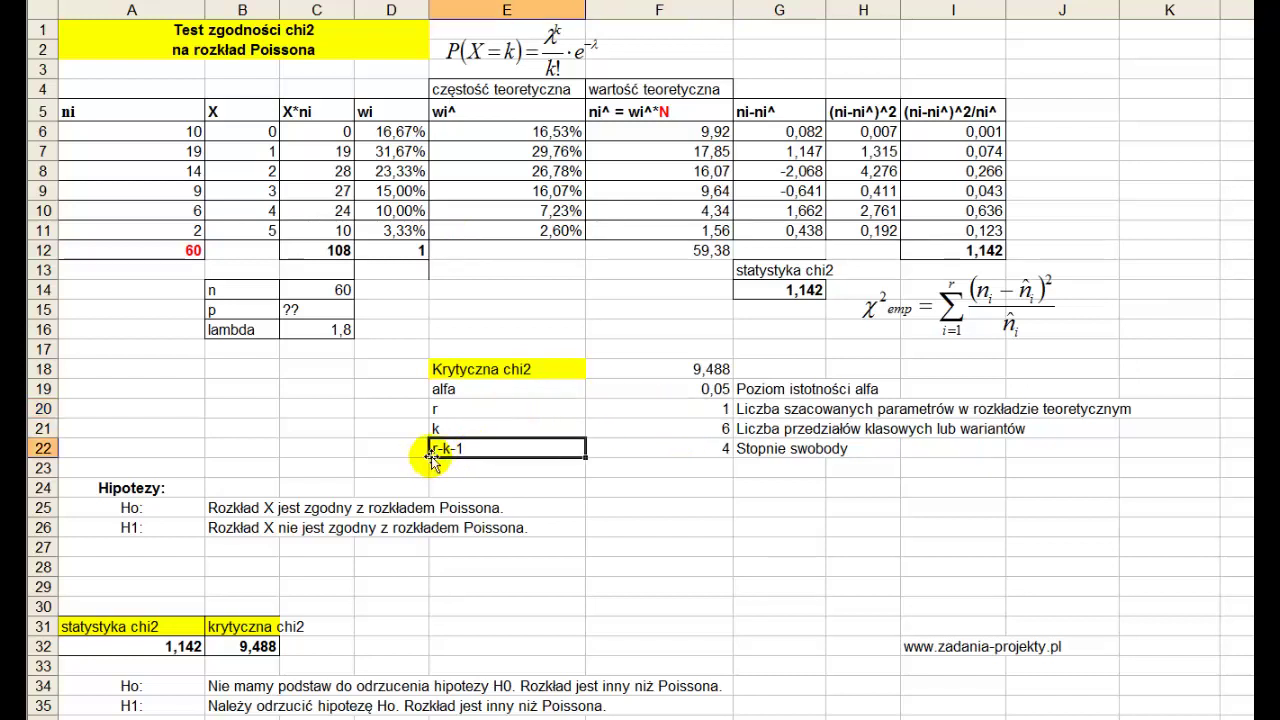
pyautogui.click(639, 433)
pyautogui.click(664, 409)
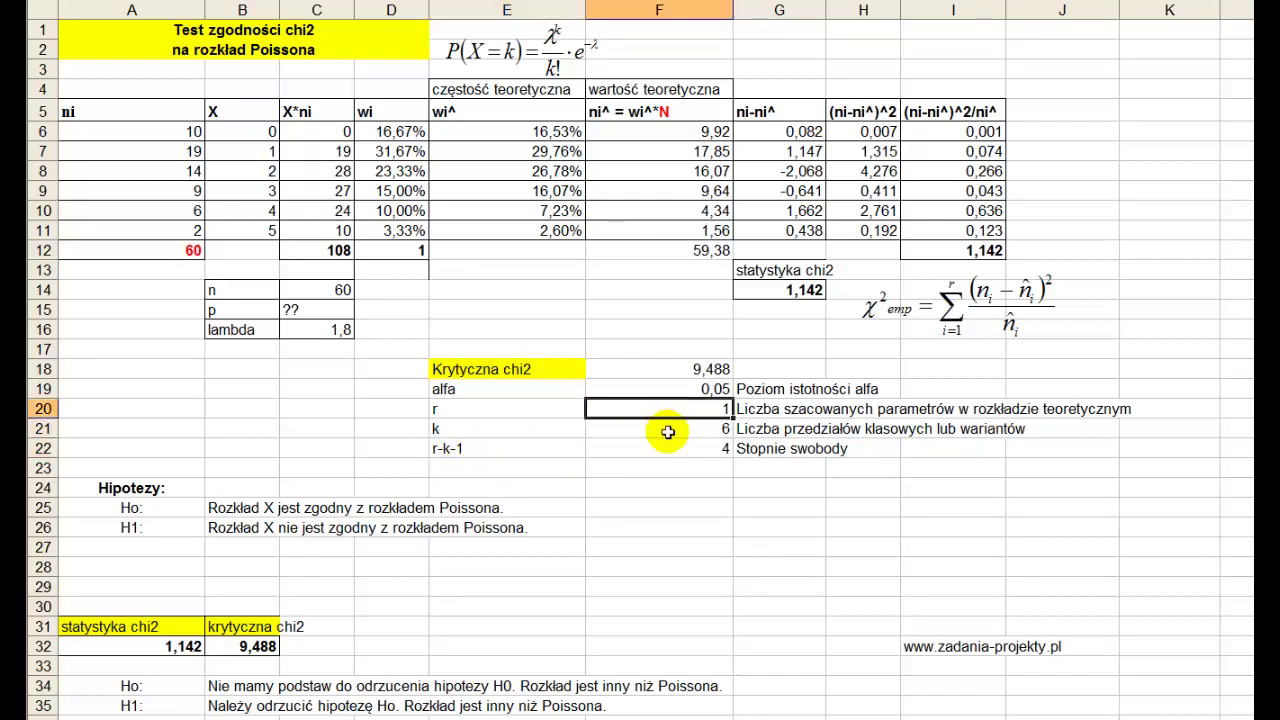
pyautogui.click(600, 452)
pyautogui.press('Up')
pyautogui.press('Up')
pyautogui.press('Up')
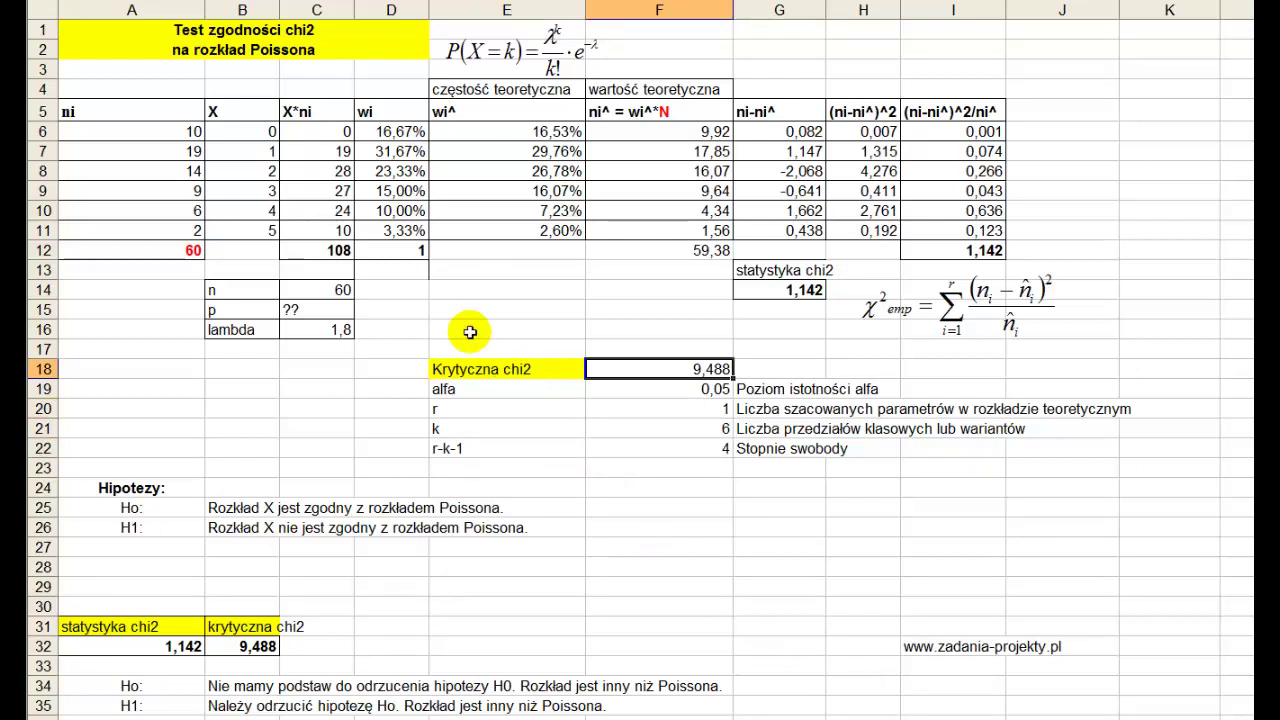
pyautogui.click(462, 372)
pyautogui.doubleClick(662, 371)
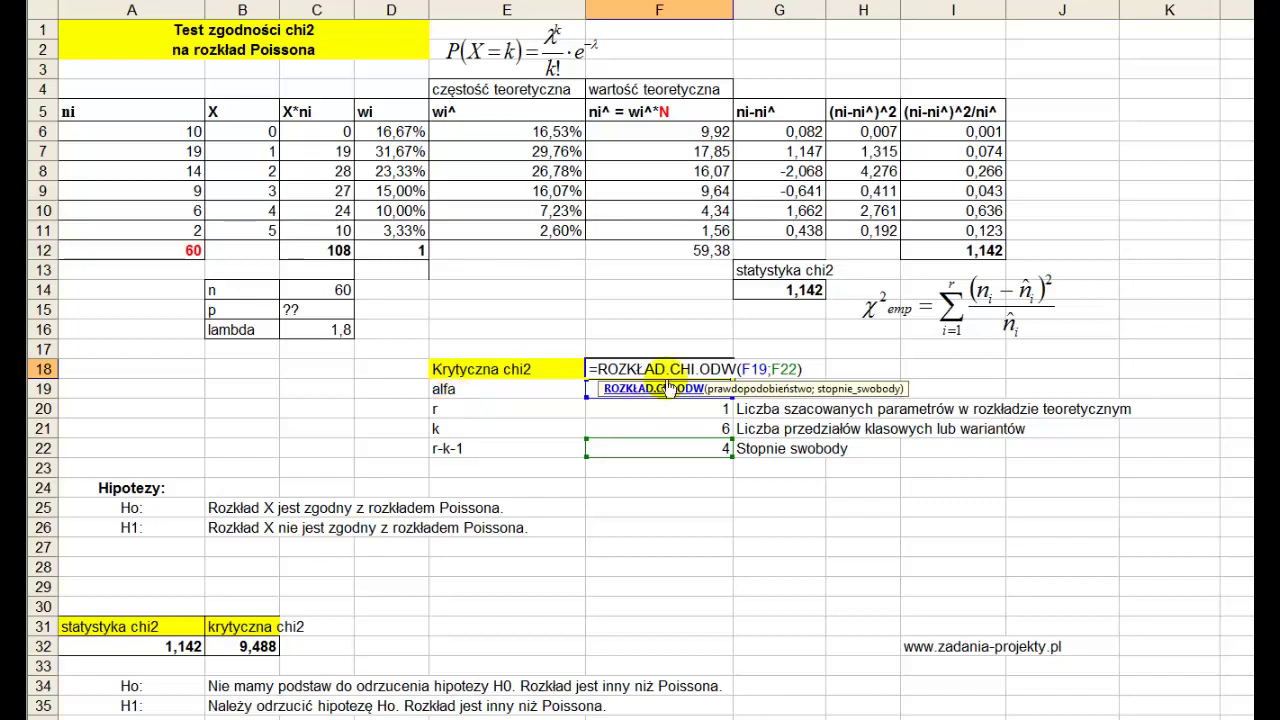
pyautogui.click(665, 369)
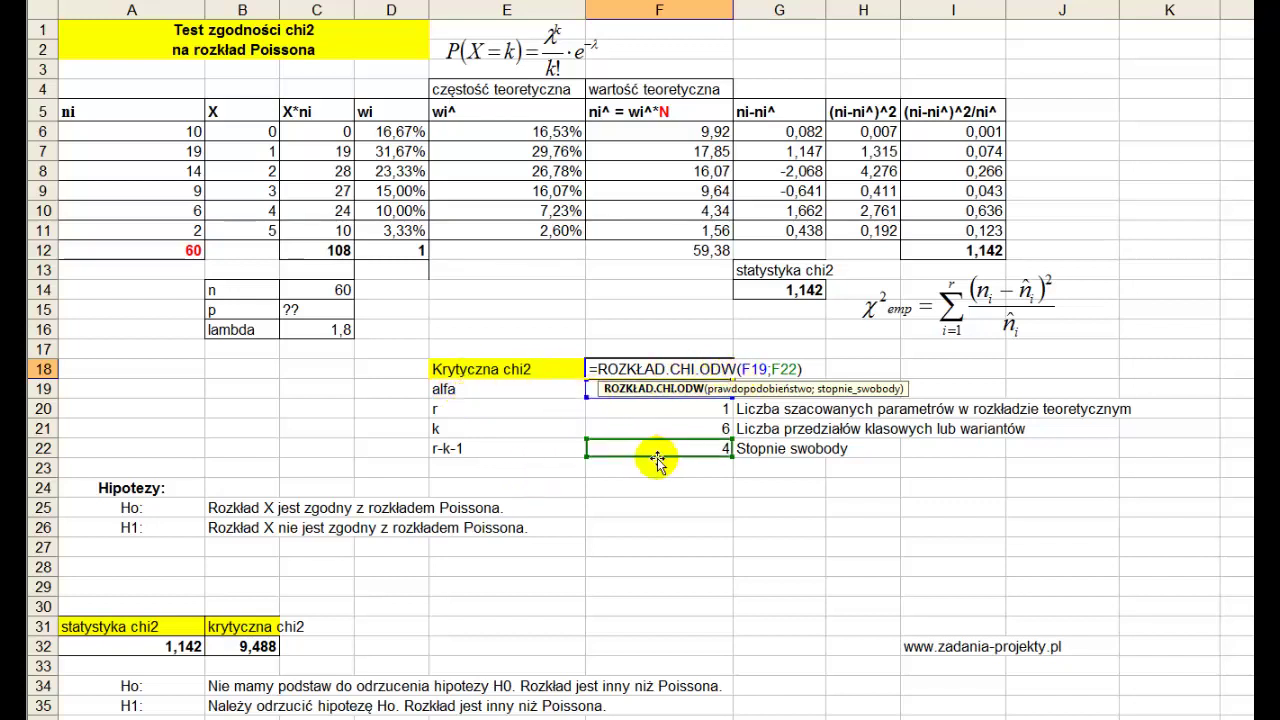
pyautogui.press('Return')
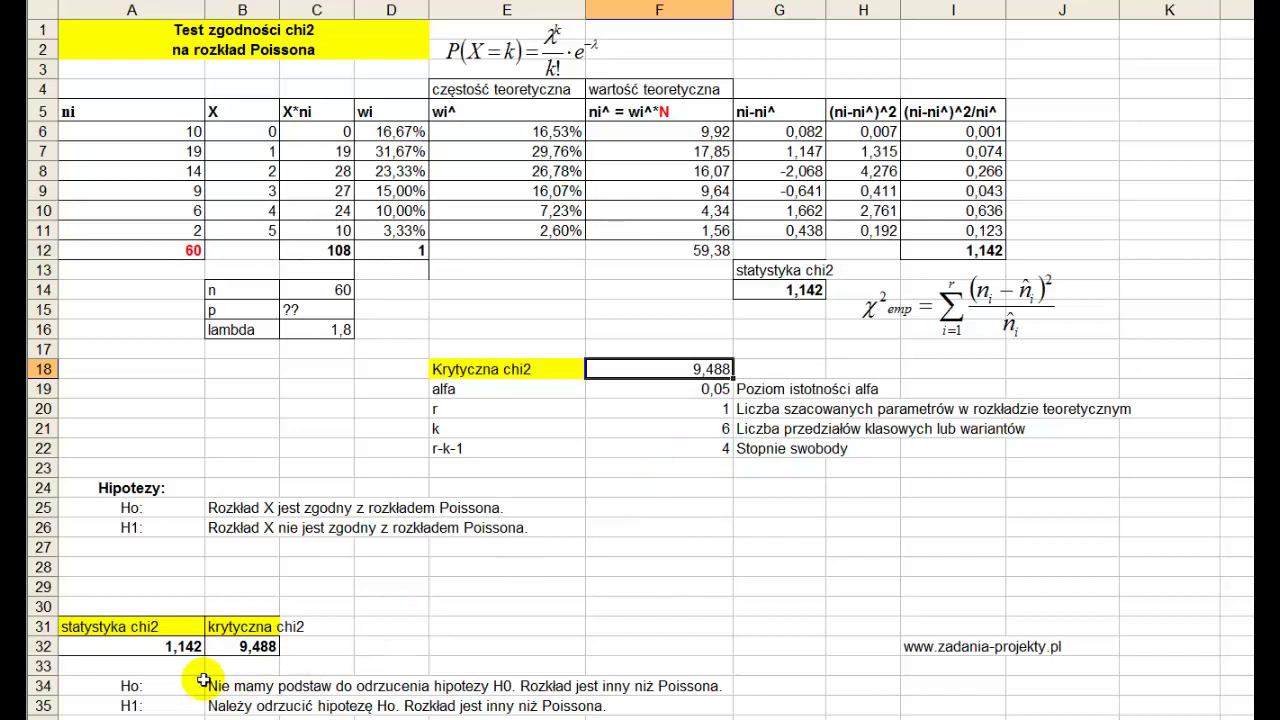
pyautogui.click(180, 646)
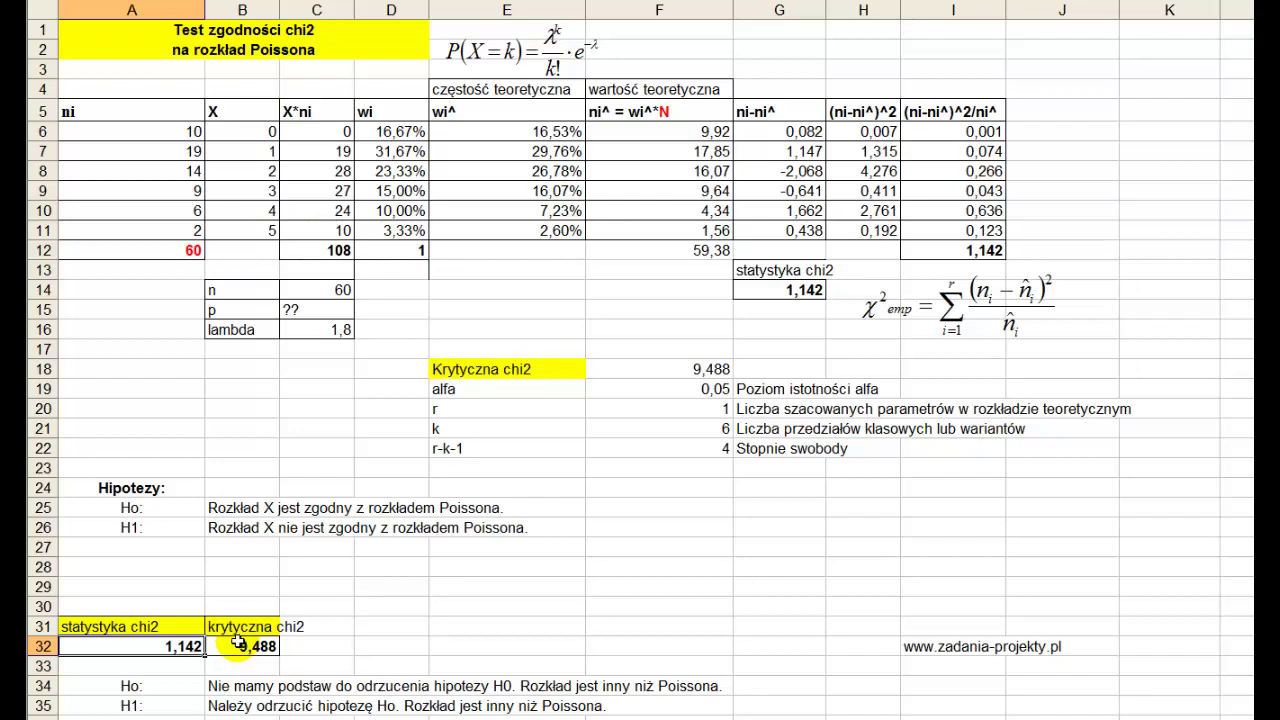
pyautogui.click(166, 510)
pyautogui.click(232, 510)
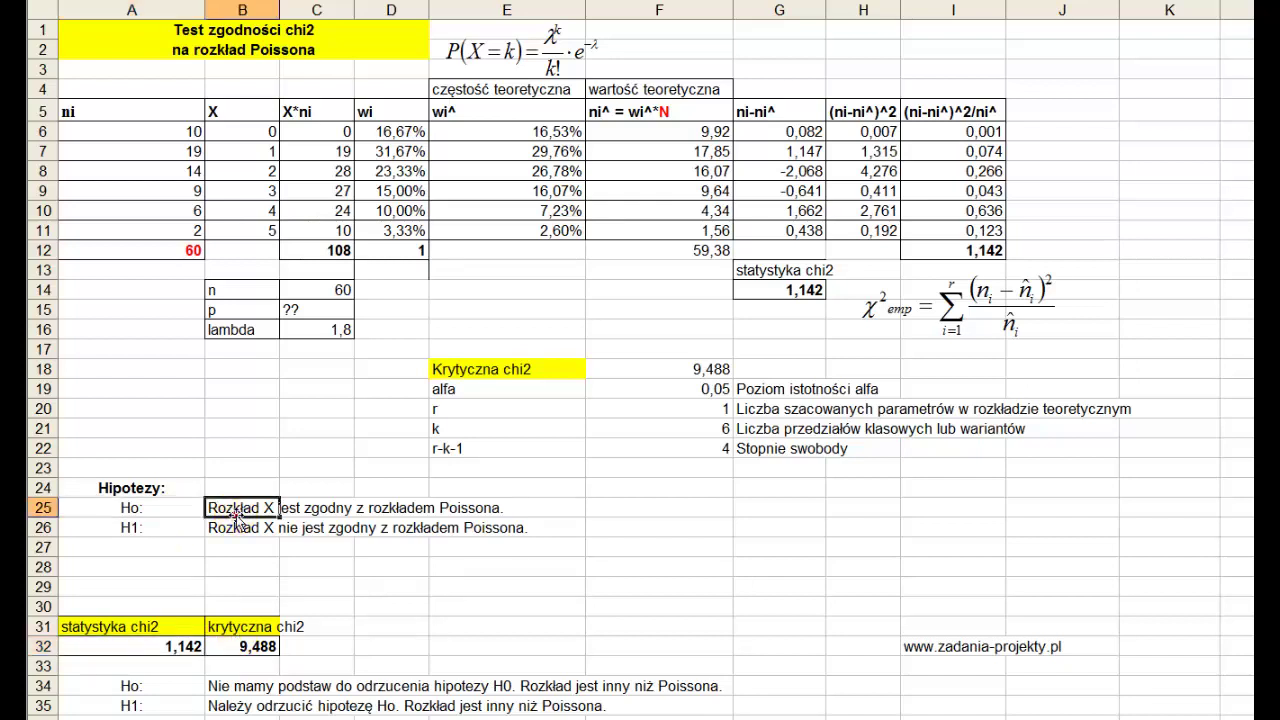
pyautogui.click(237, 516)
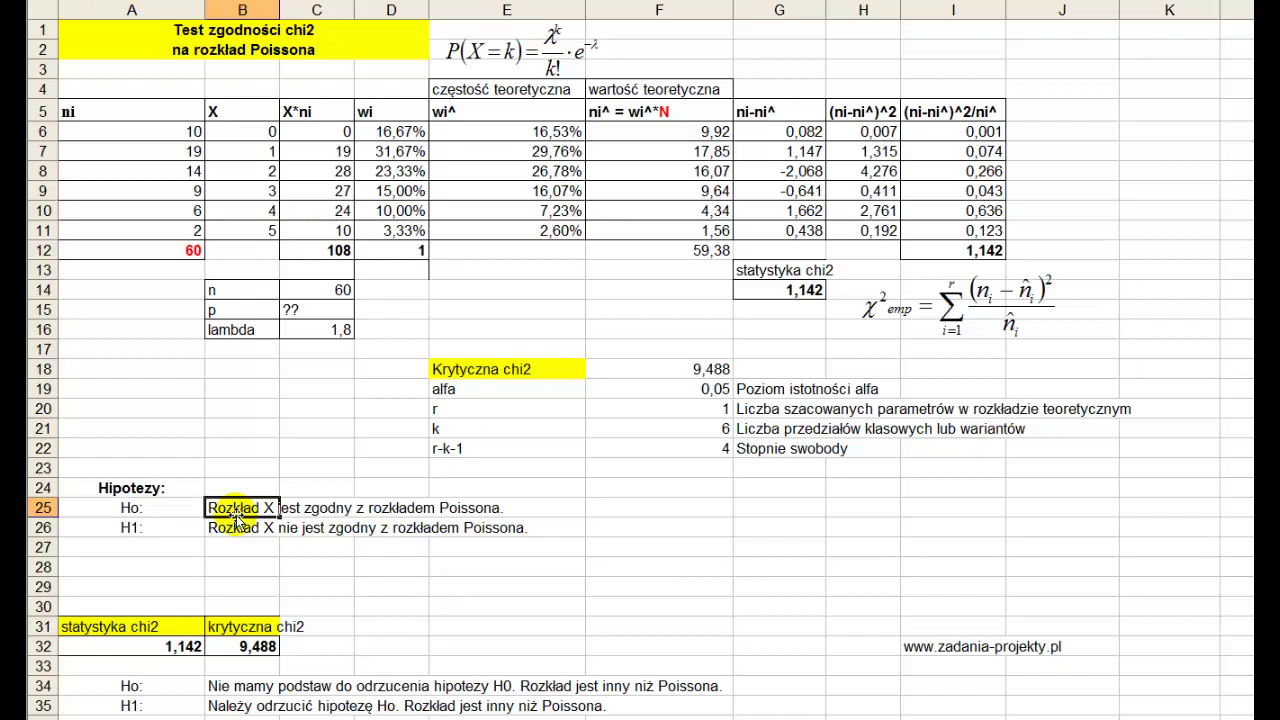